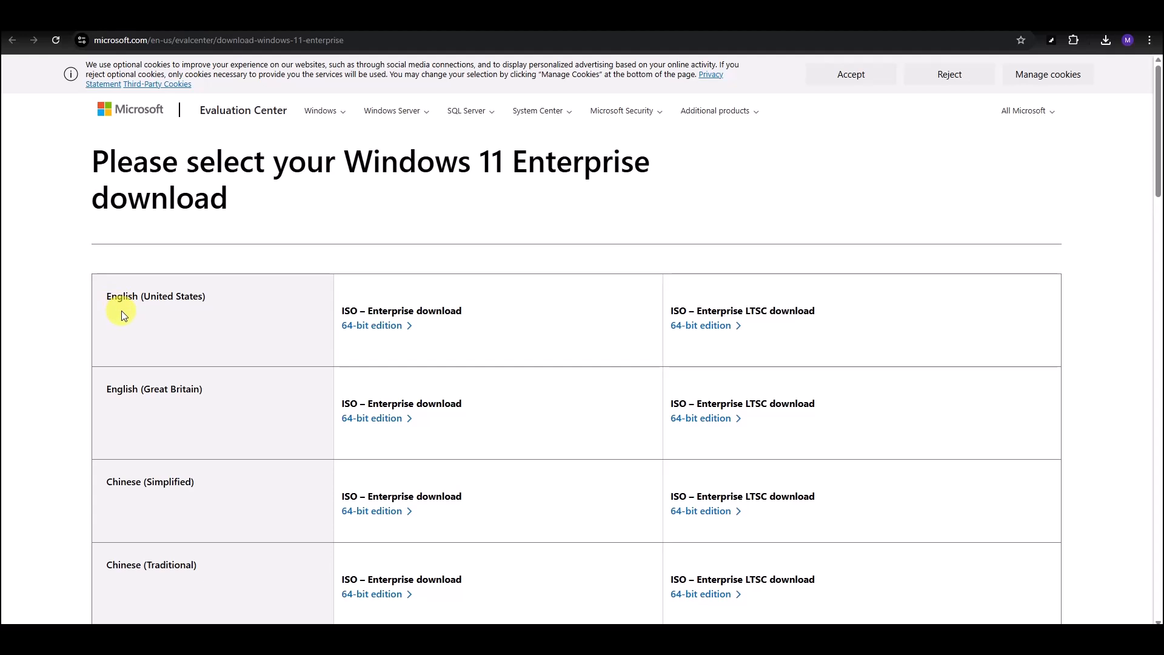
# Download the English (United States) 64-bit Windows 11 Enterprise ISO and confirm in Chrome that it finished.
pyautogui.click(377, 328)
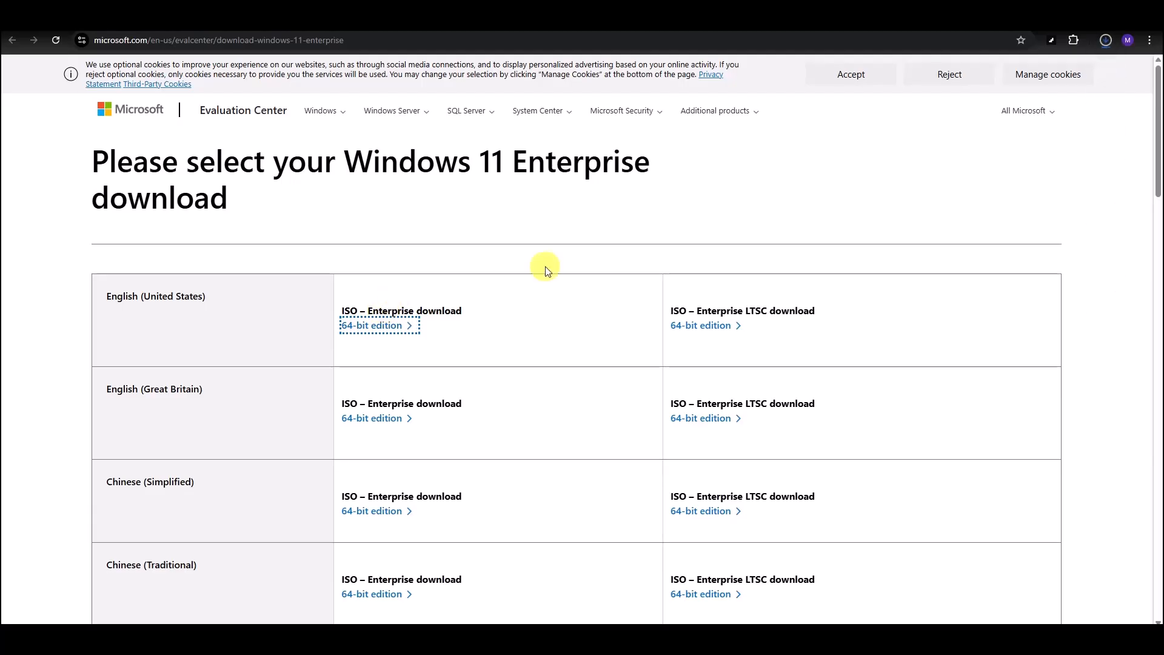
pyautogui.click(1104, 41)
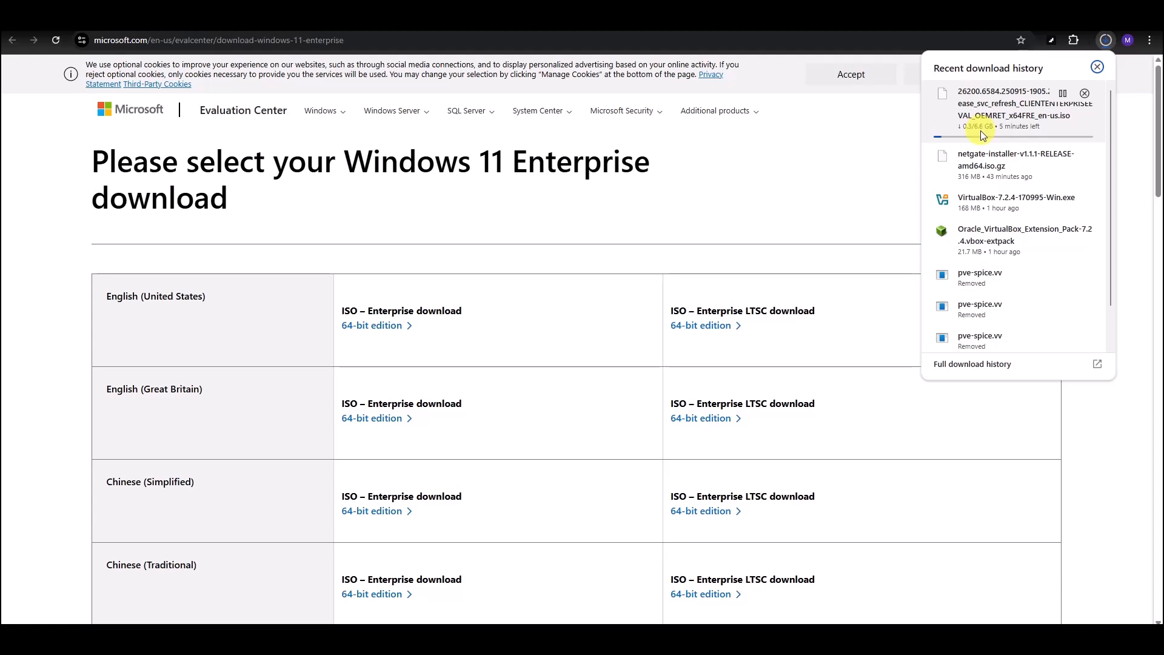
pyautogui.click(836, 191)
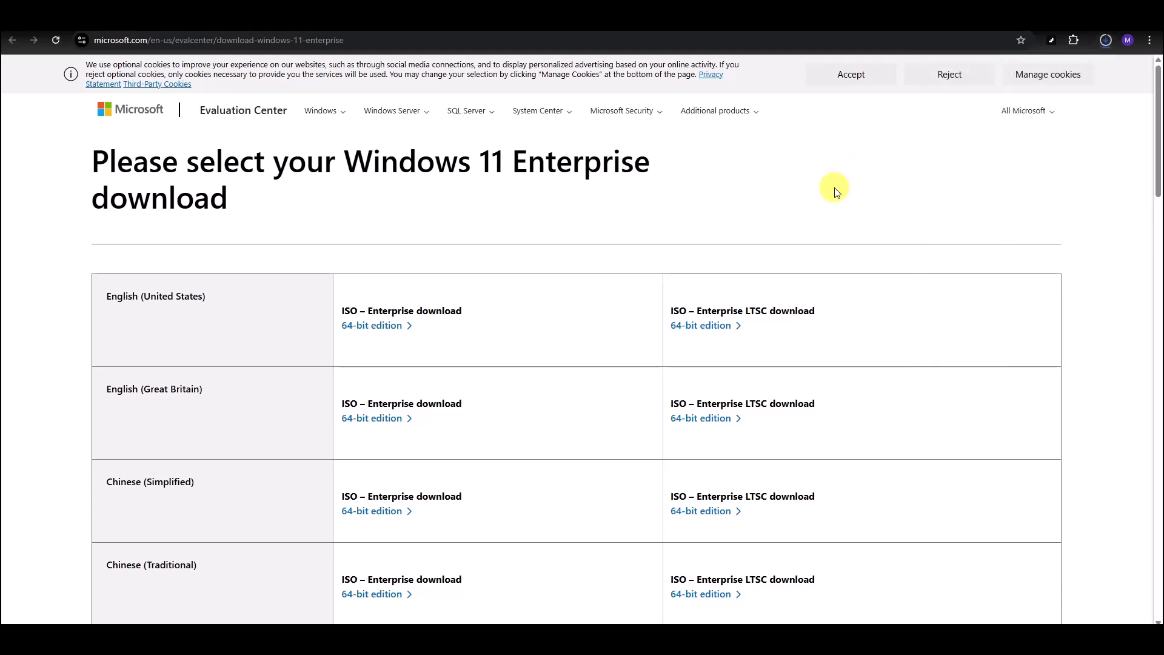
pyautogui.click(1105, 40)
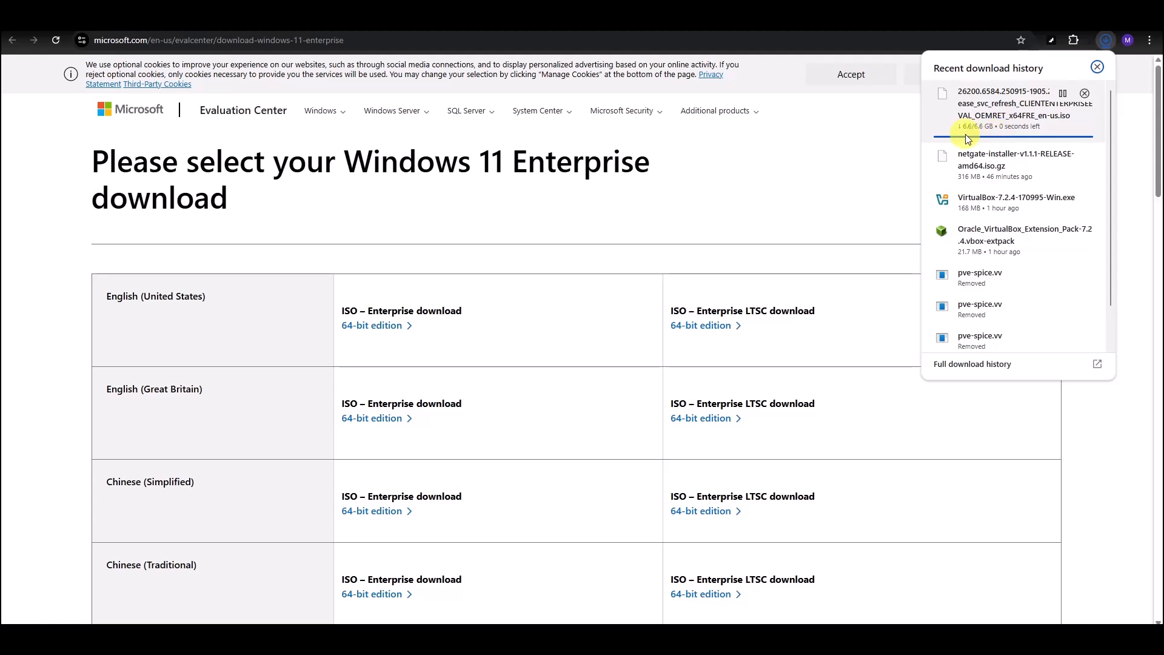
pyautogui.click(761, 180)
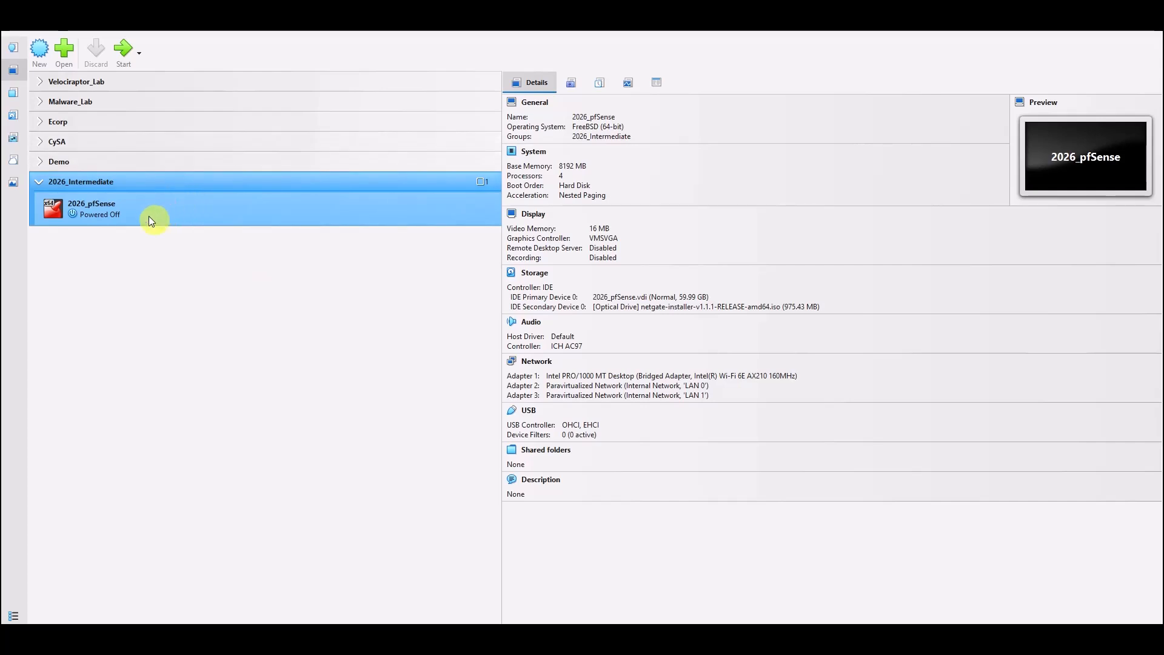
# Start a new virtual machine and name it 2026_Win11.
pyautogui.click(39, 49)
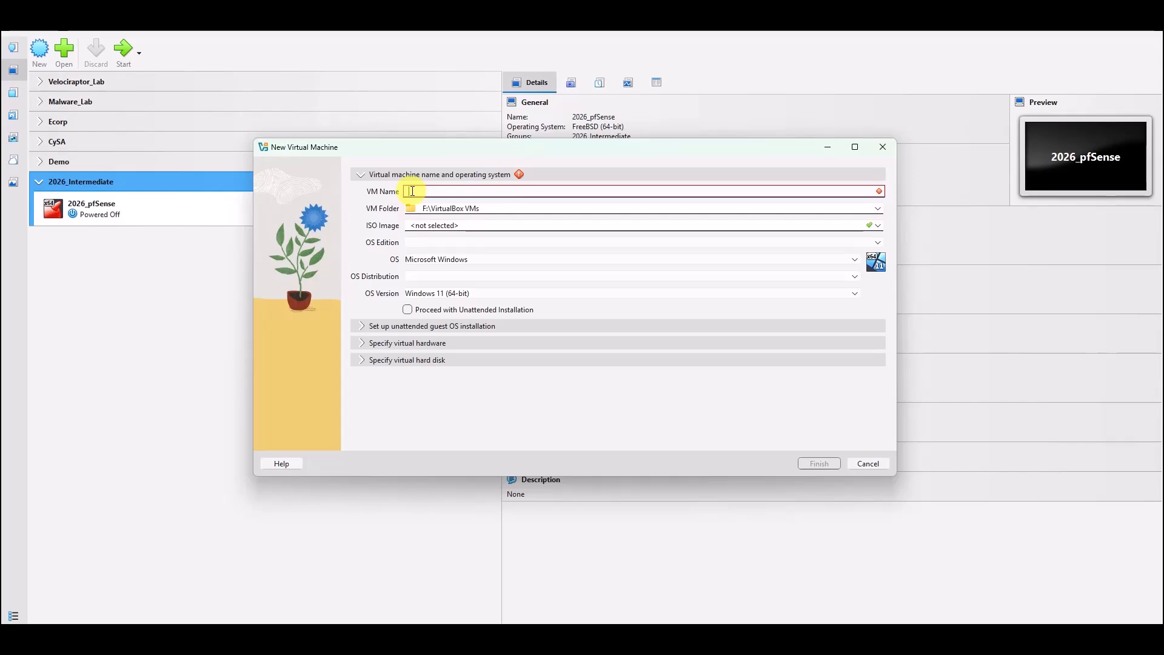
pyautogui.write('202')
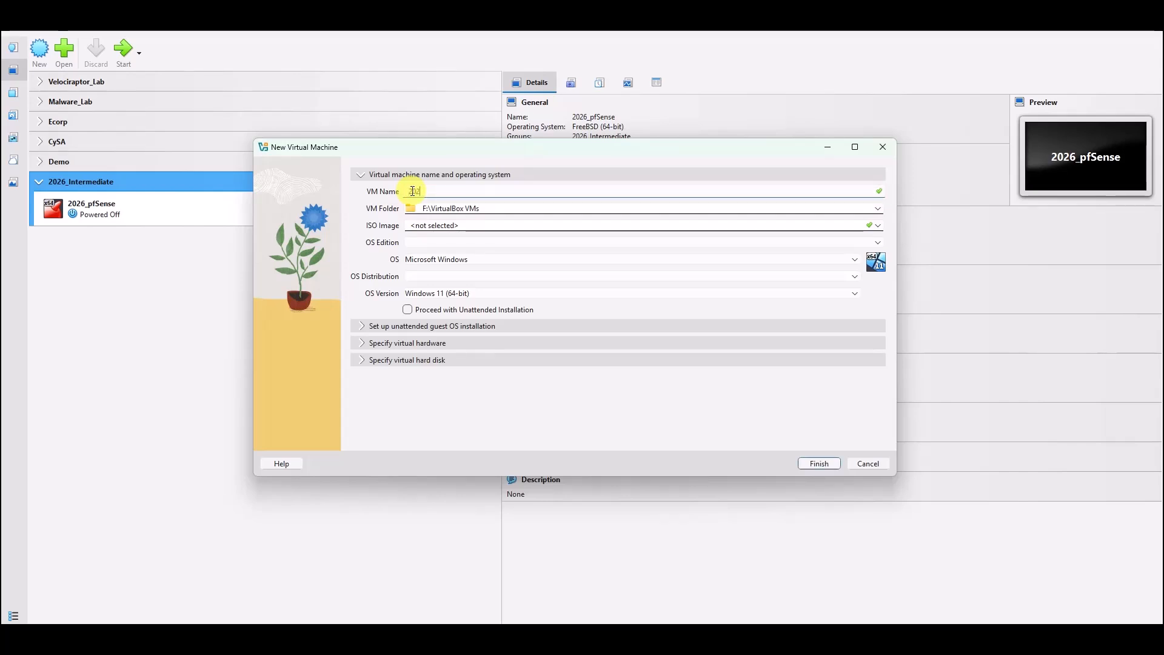
pyautogui.write('6_Win11')
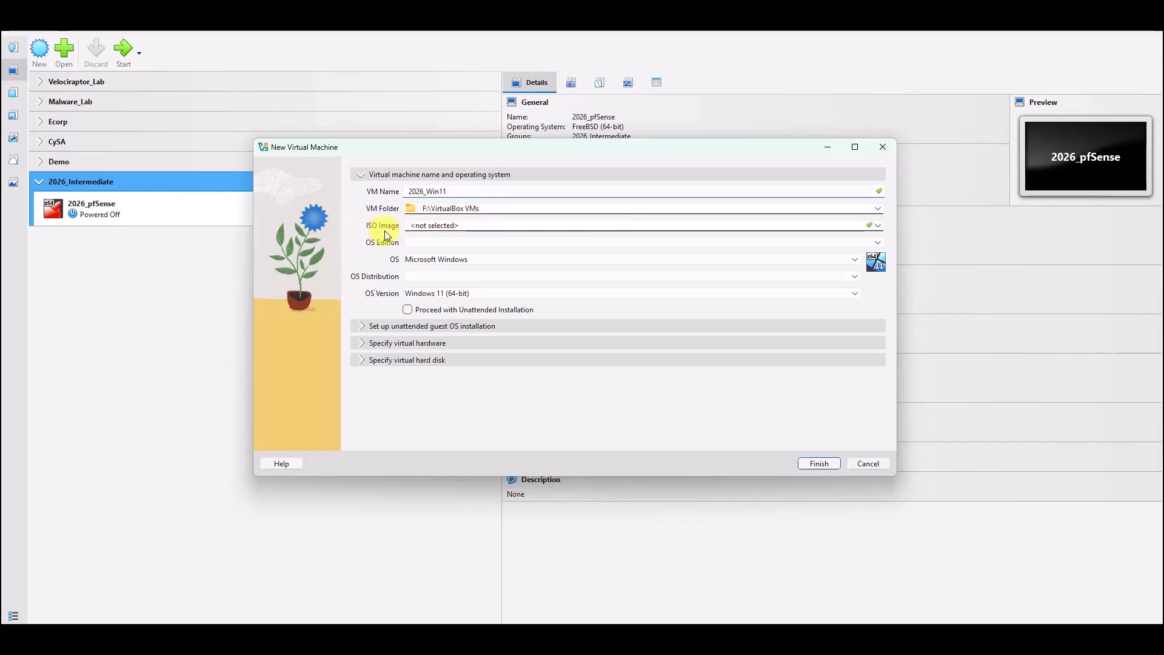
# Select the 26200 Windows 11 Enterprise ISO from Downloads as the installation image.
pyautogui.click(876, 226)
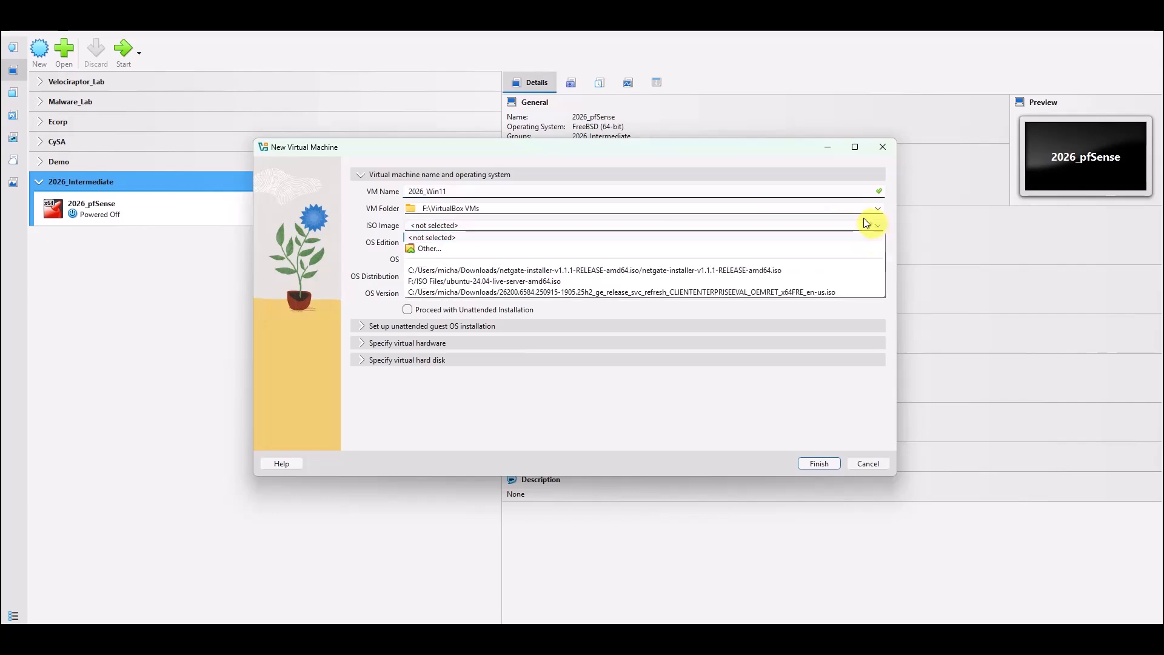
pyautogui.click(428, 248)
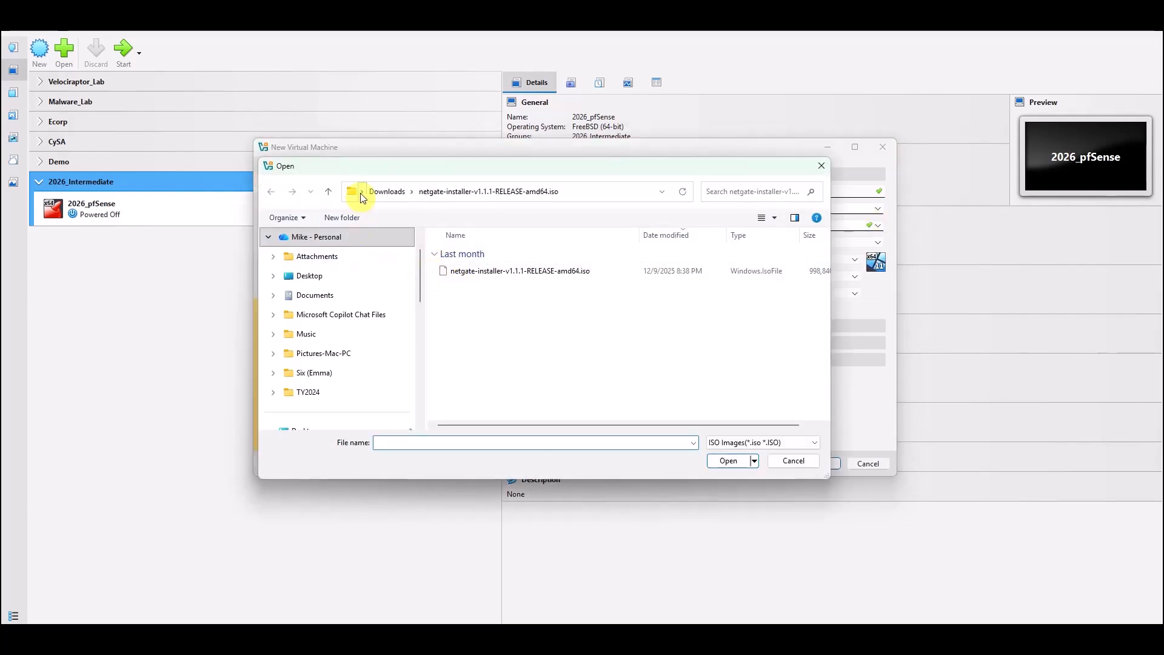
pyautogui.click(331, 196)
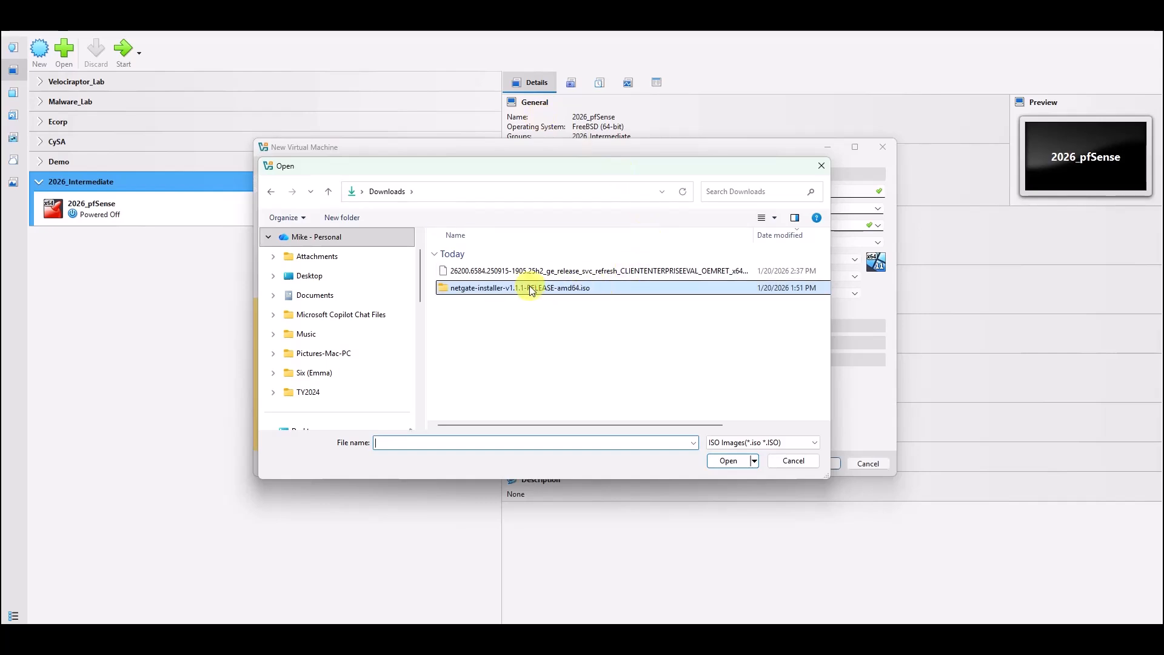
pyautogui.click(687, 271)
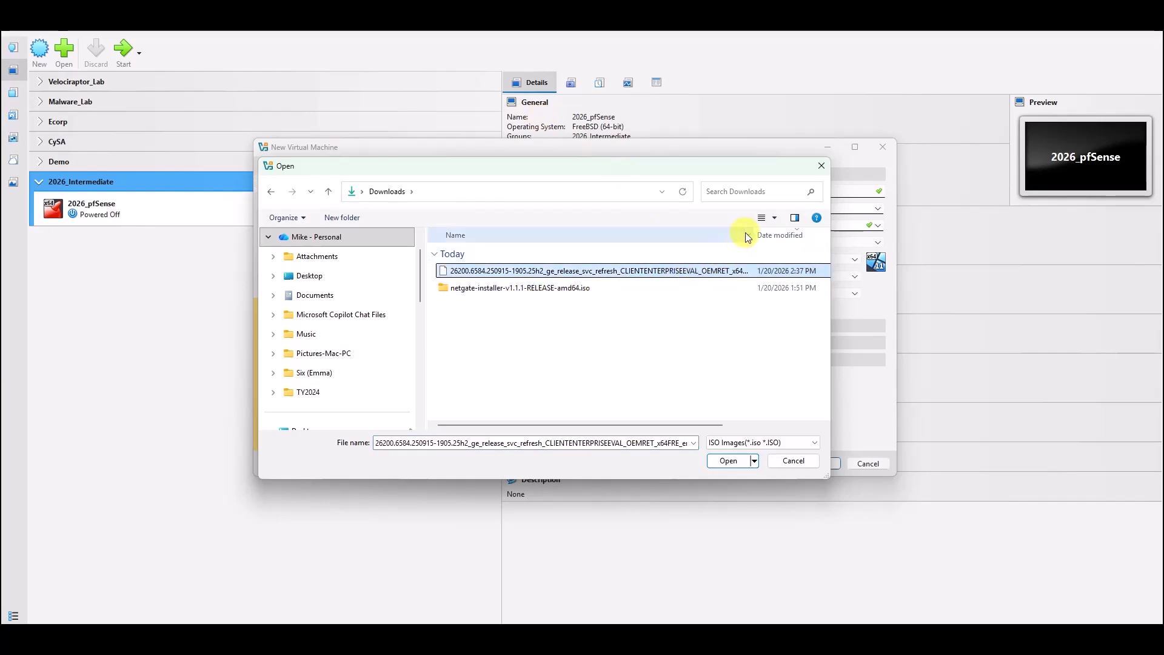
pyautogui.moveTo(753, 237); pyautogui.dragTo(801, 237)
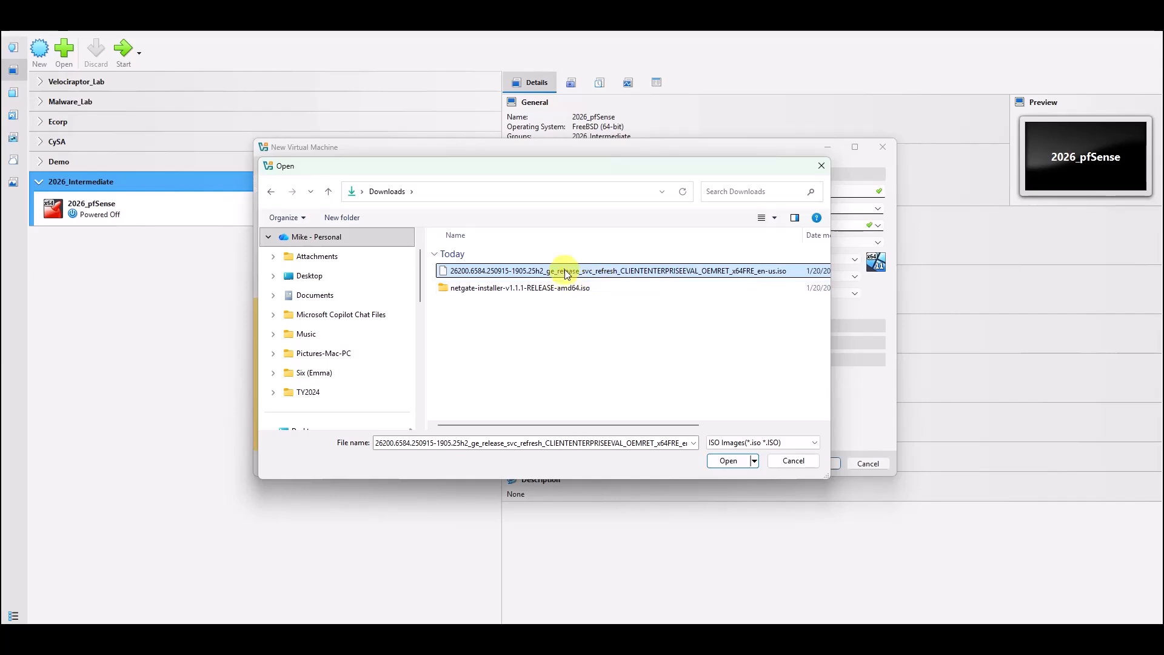
pyautogui.click(728, 461)
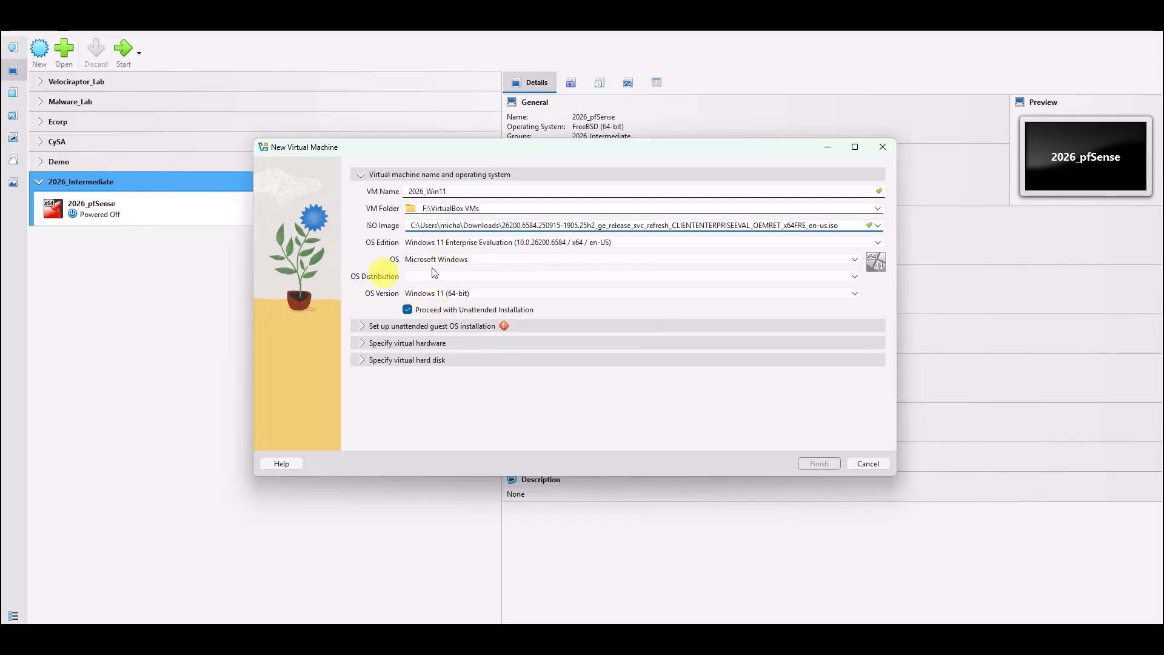
# Disable unattended installation and create the VM with 4096 MB RAM, 2 CPUs, EFI and an 80 GB disk.
pyautogui.click(407, 309)
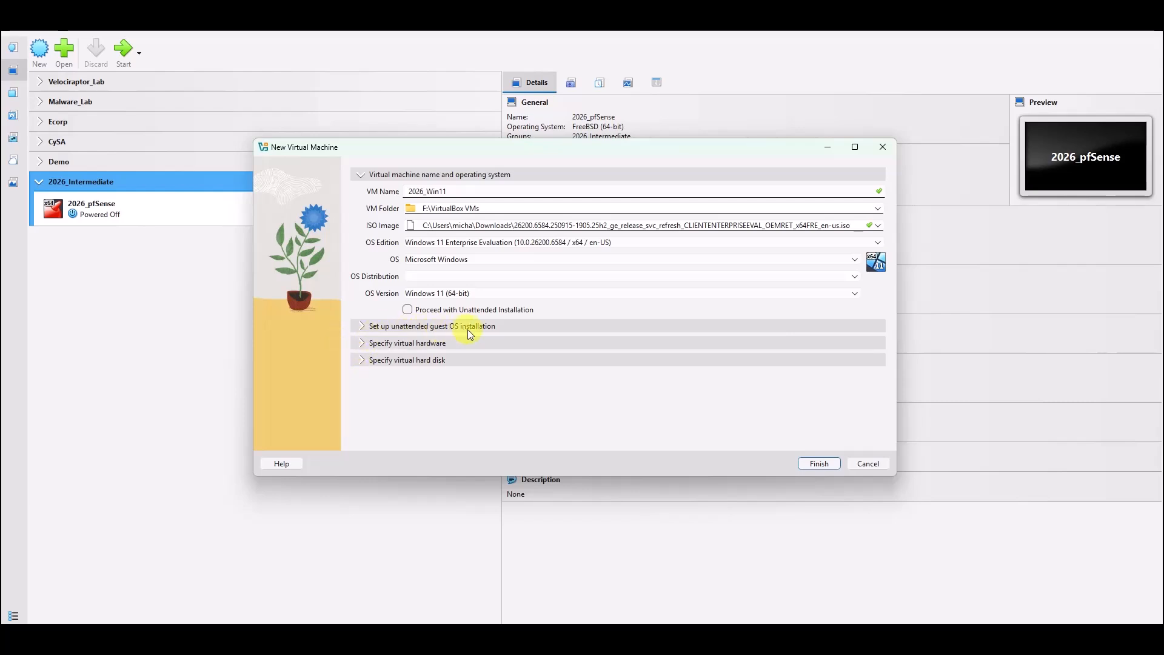
pyautogui.click(365, 343)
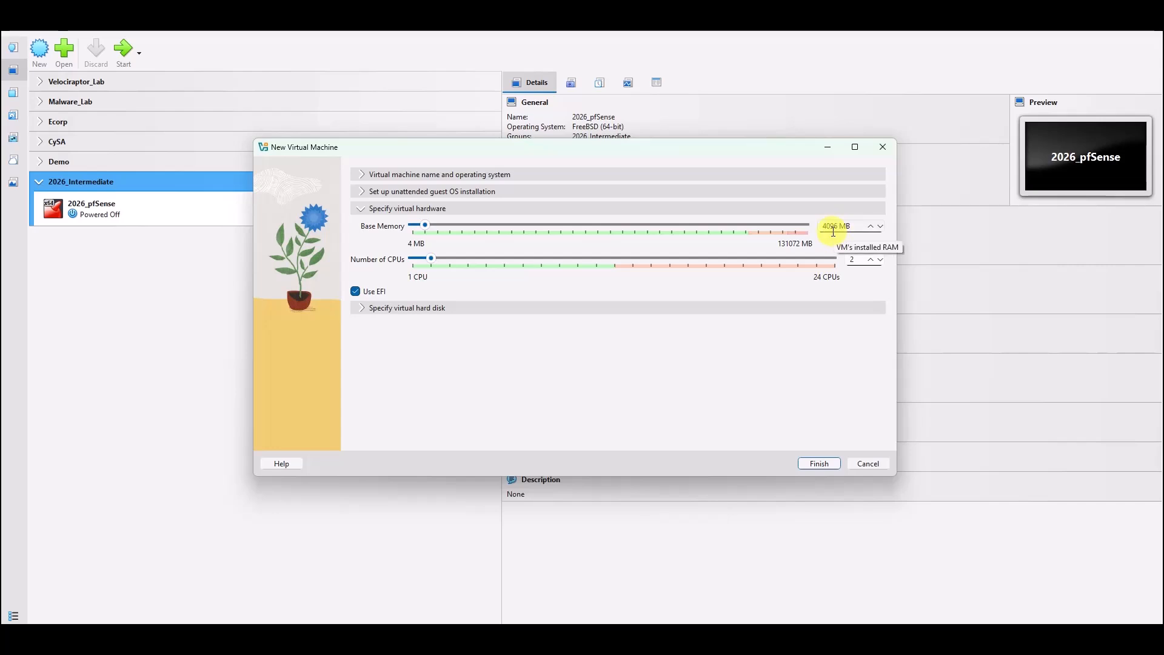
pyautogui.click(361, 308)
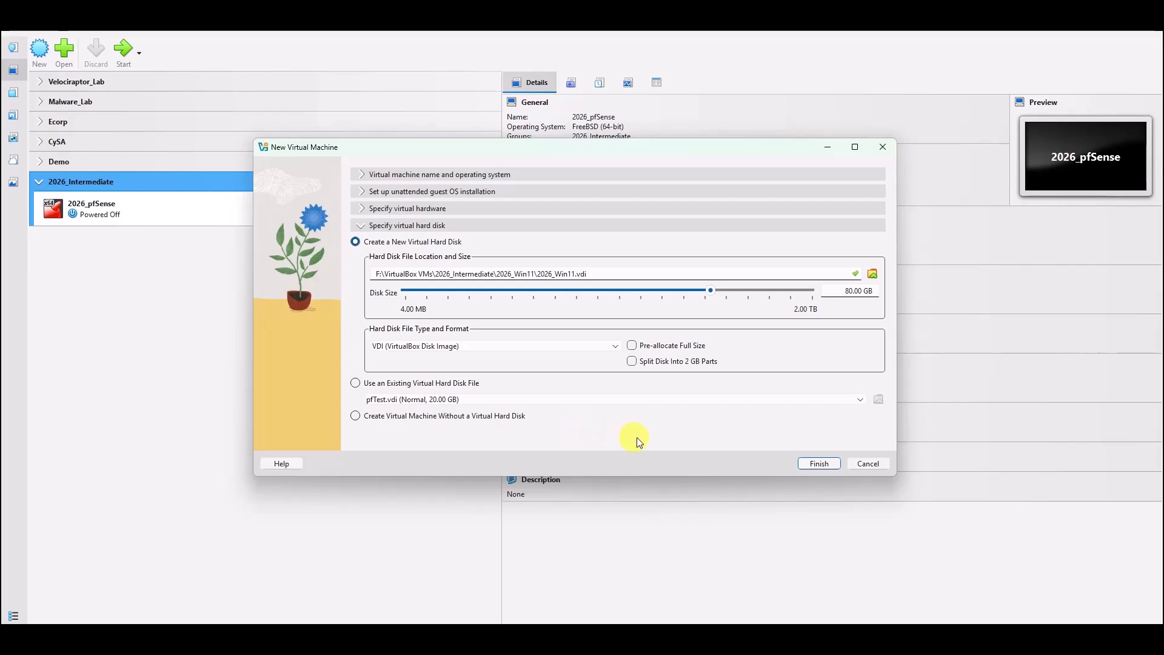
pyautogui.click(817, 465)
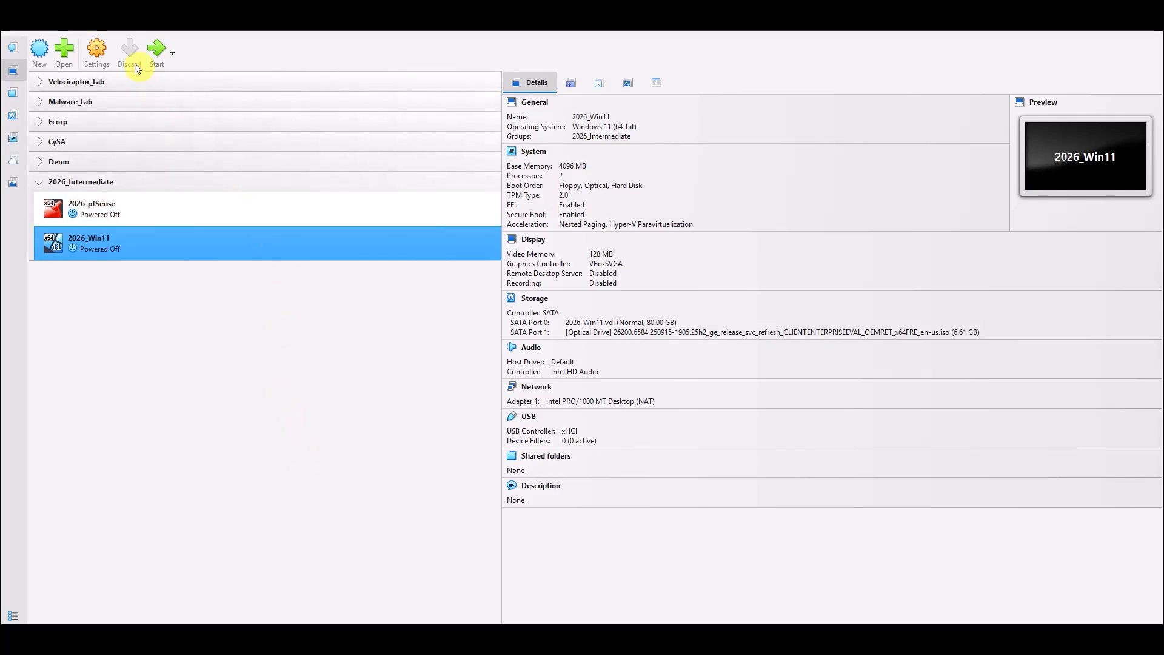
# In 2026_Win11's settings, review system, display and storage, then disable audio.
pyautogui.click(96, 50)
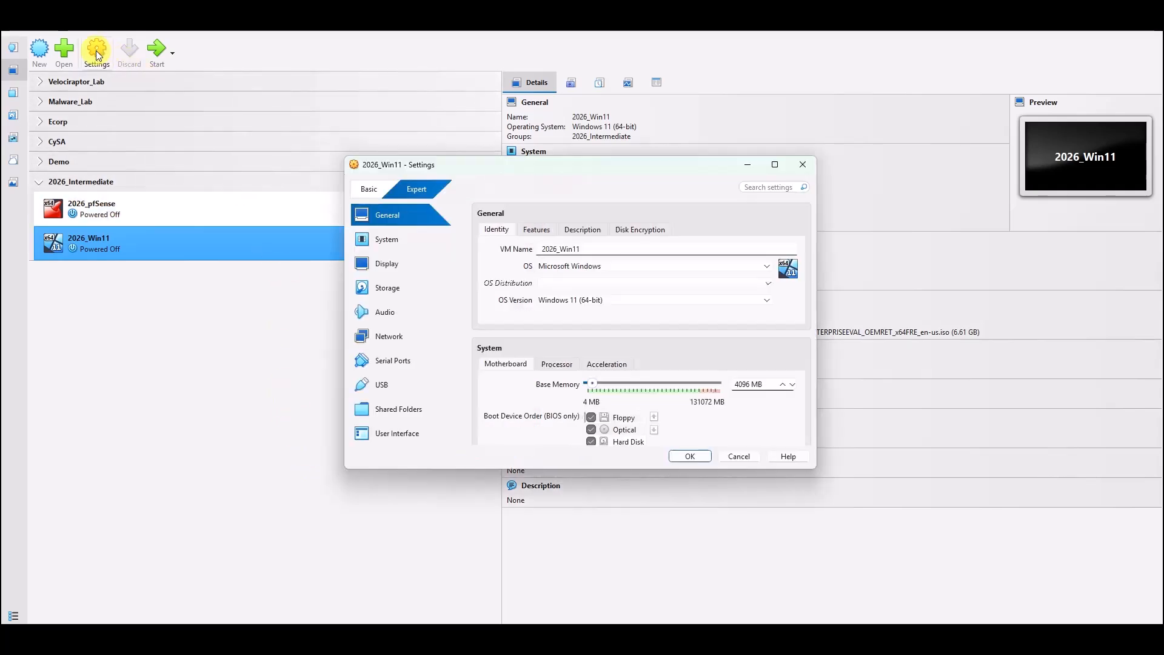
pyautogui.click(398, 242)
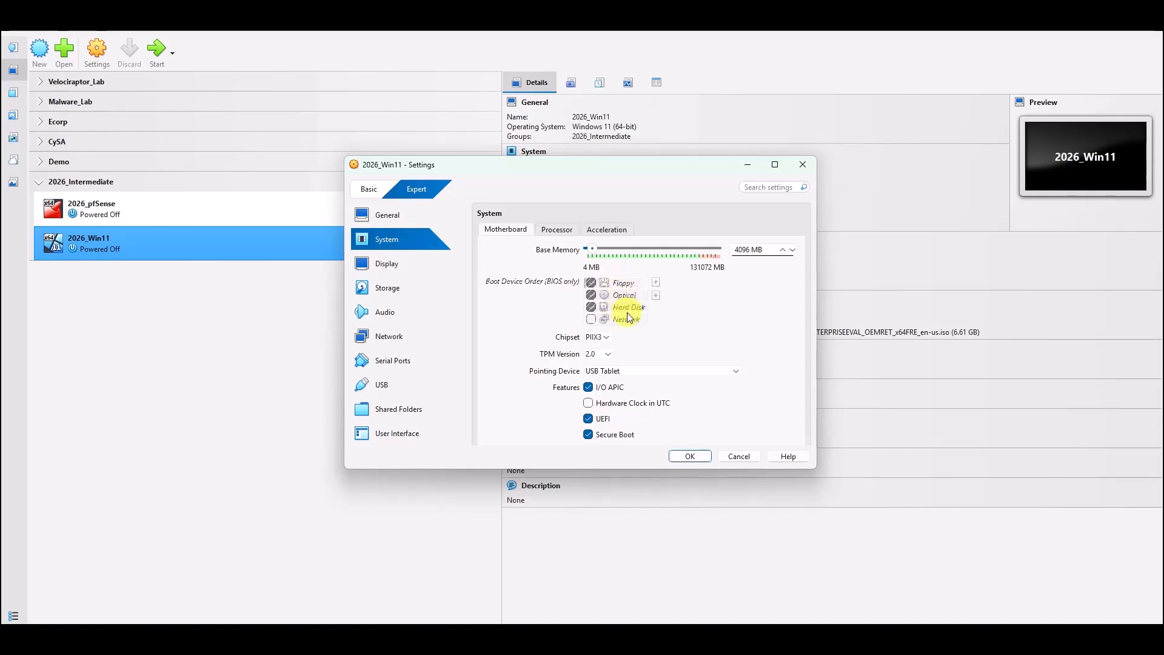
pyautogui.click(383, 265)
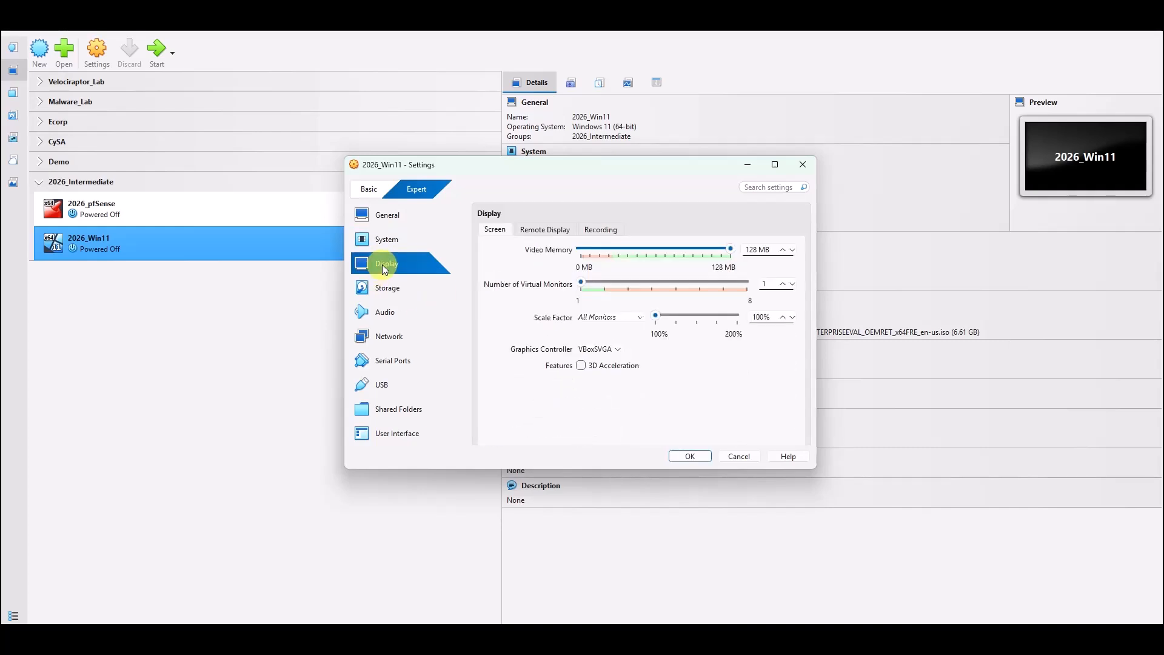
pyautogui.click(384, 295)
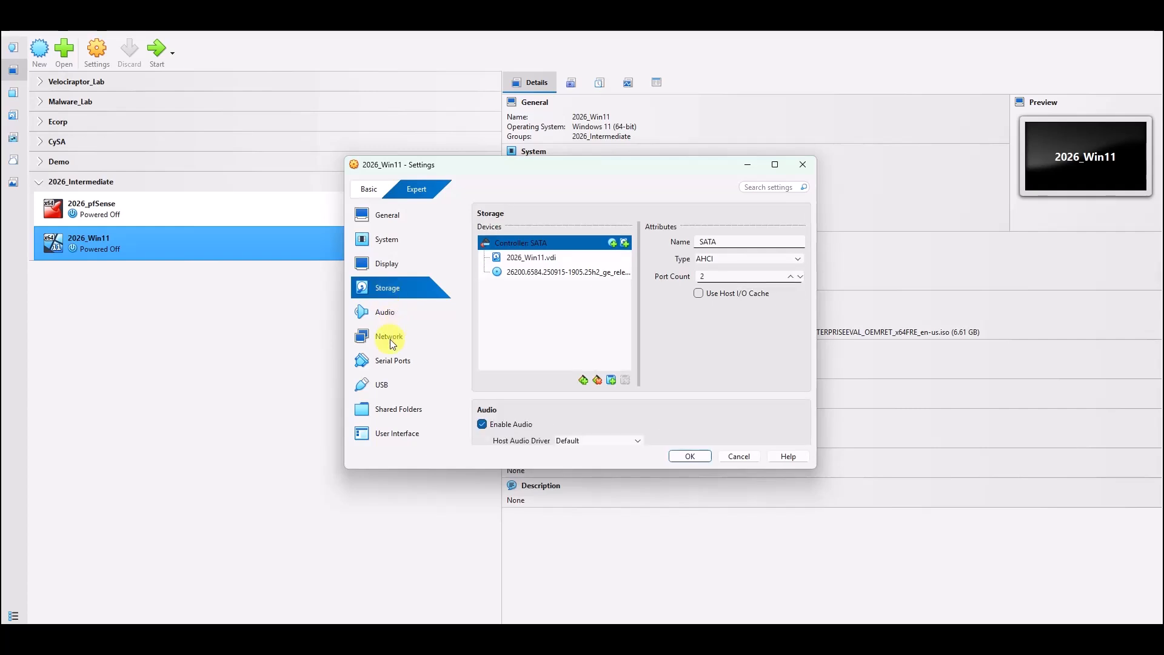
pyautogui.click(386, 312)
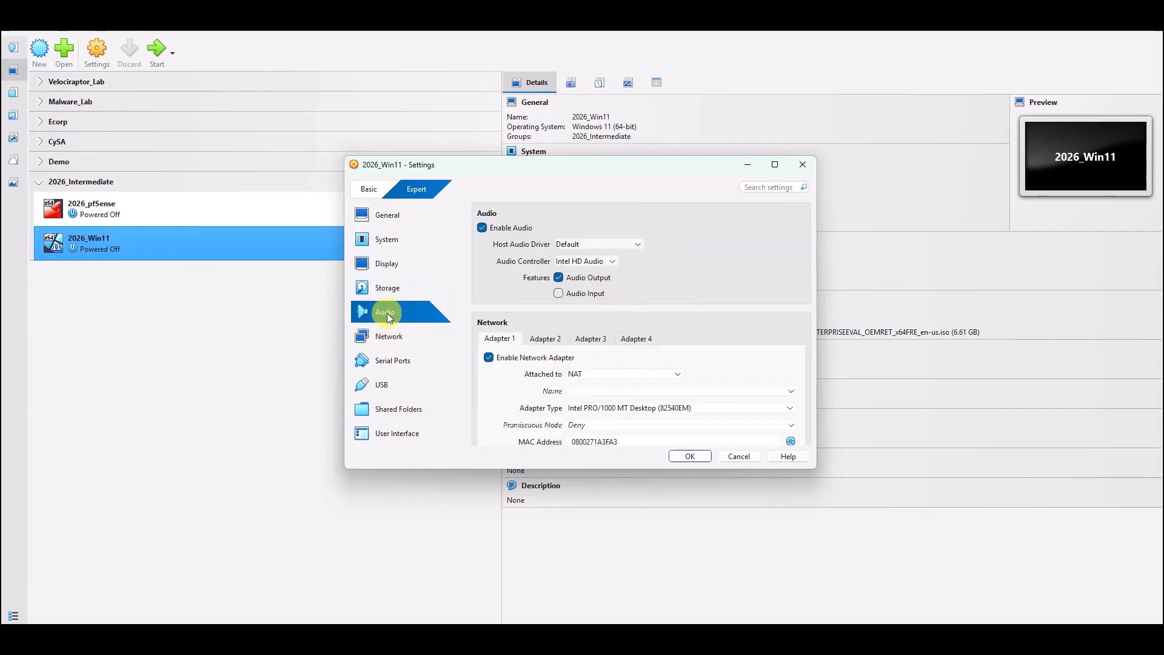
pyautogui.click(502, 237)
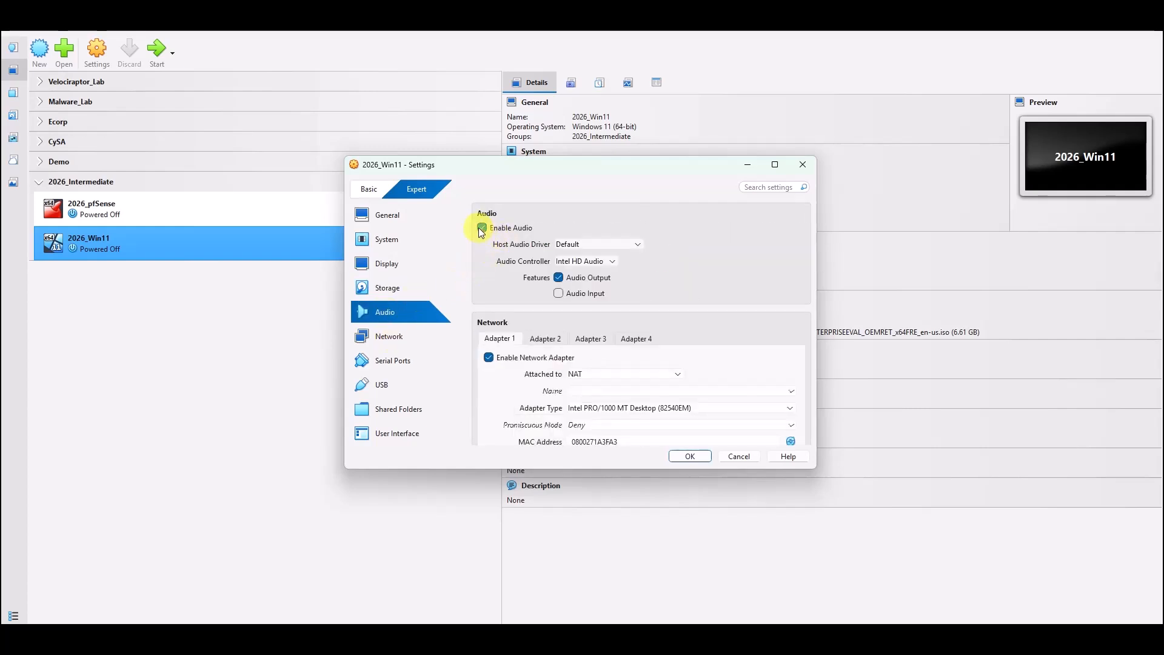
# Attach the network adapter to Internal Network 'LAN 0' and save the settings.
pyautogui.click(391, 341)
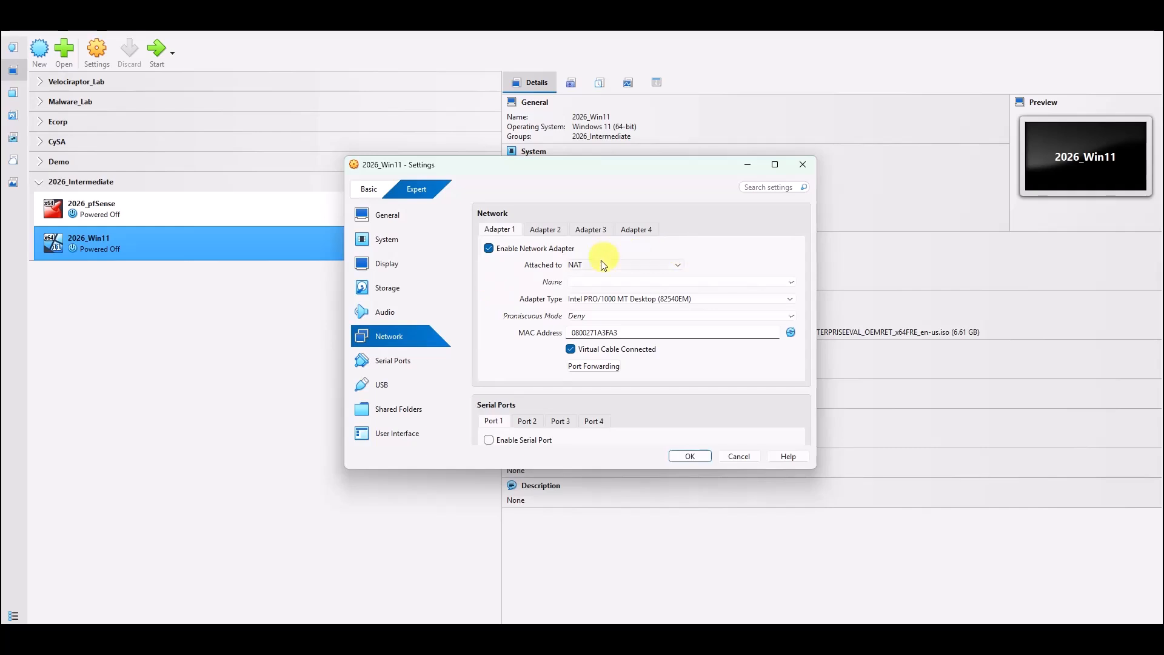
pyautogui.click(676, 264)
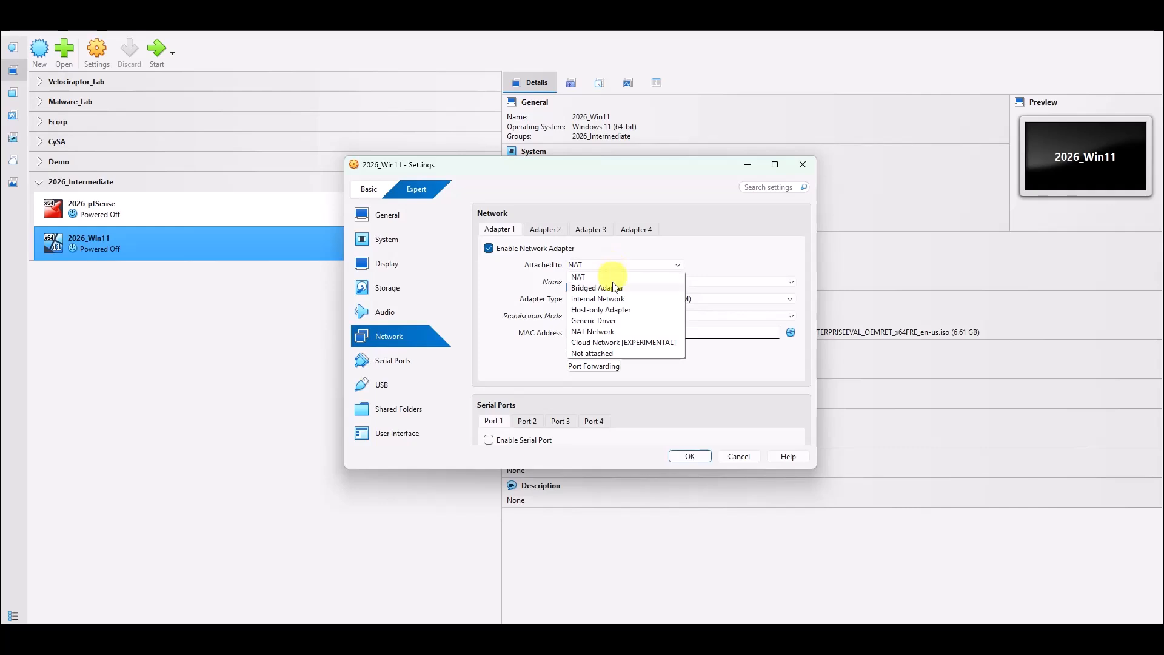
pyautogui.click(609, 300)
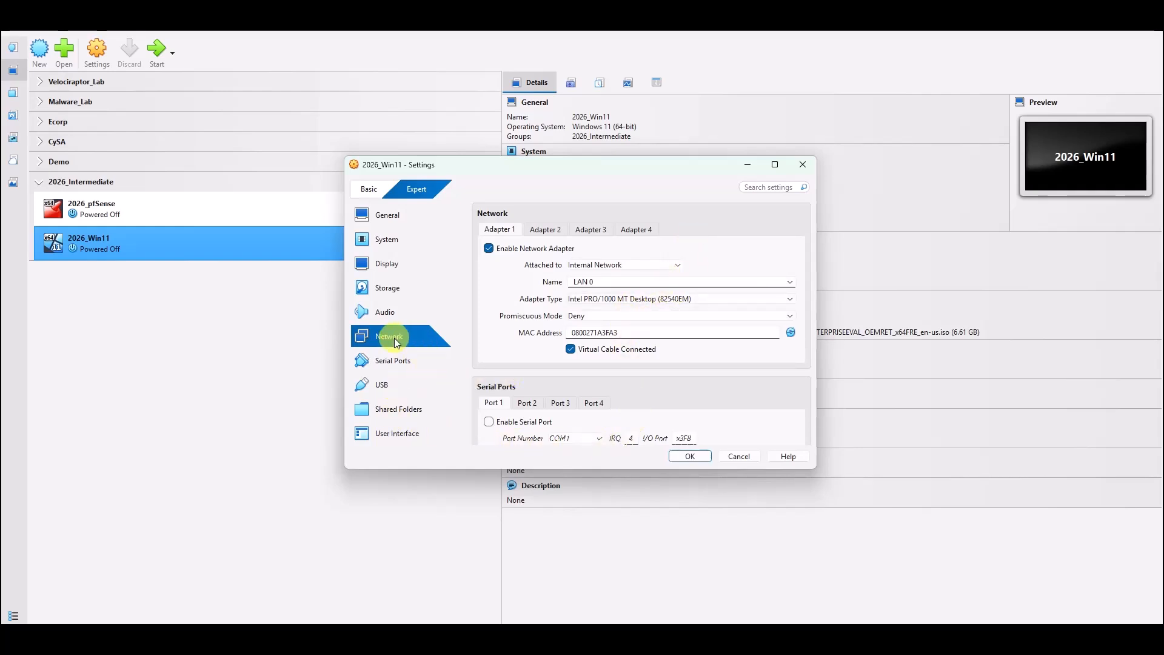
pyautogui.click(691, 457)
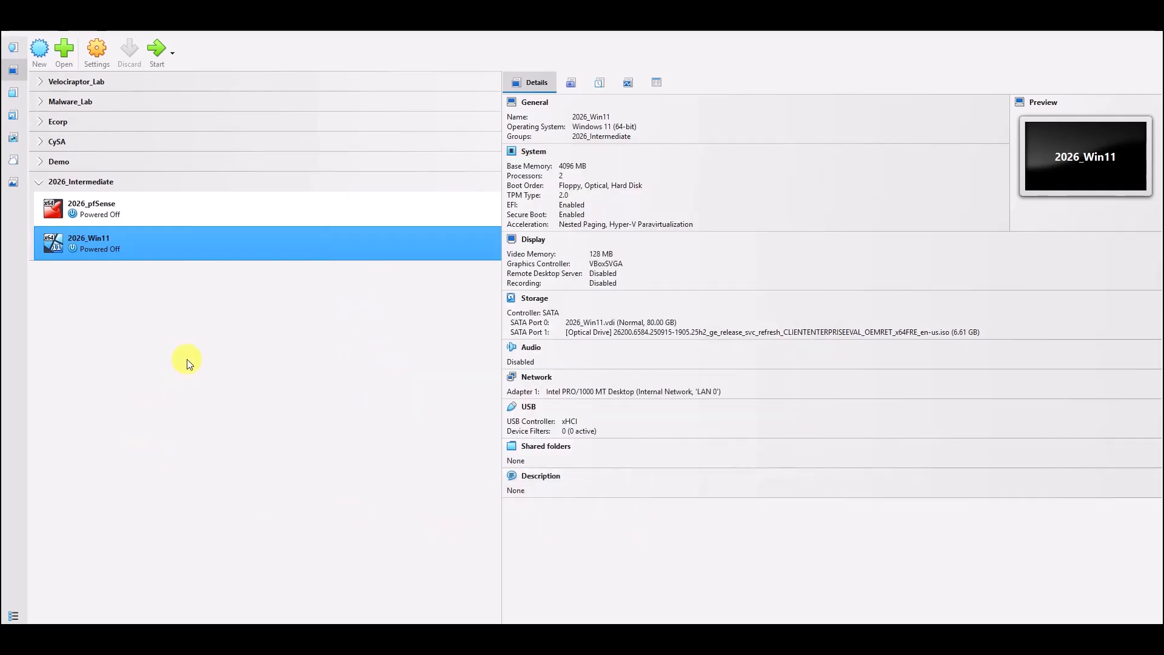
# Verify Adapters 2–4 are disabled and Adapter 1 uses Internal Network 'LAN 0', then save.
pyautogui.click(97, 48)
pyautogui.click(388, 336)
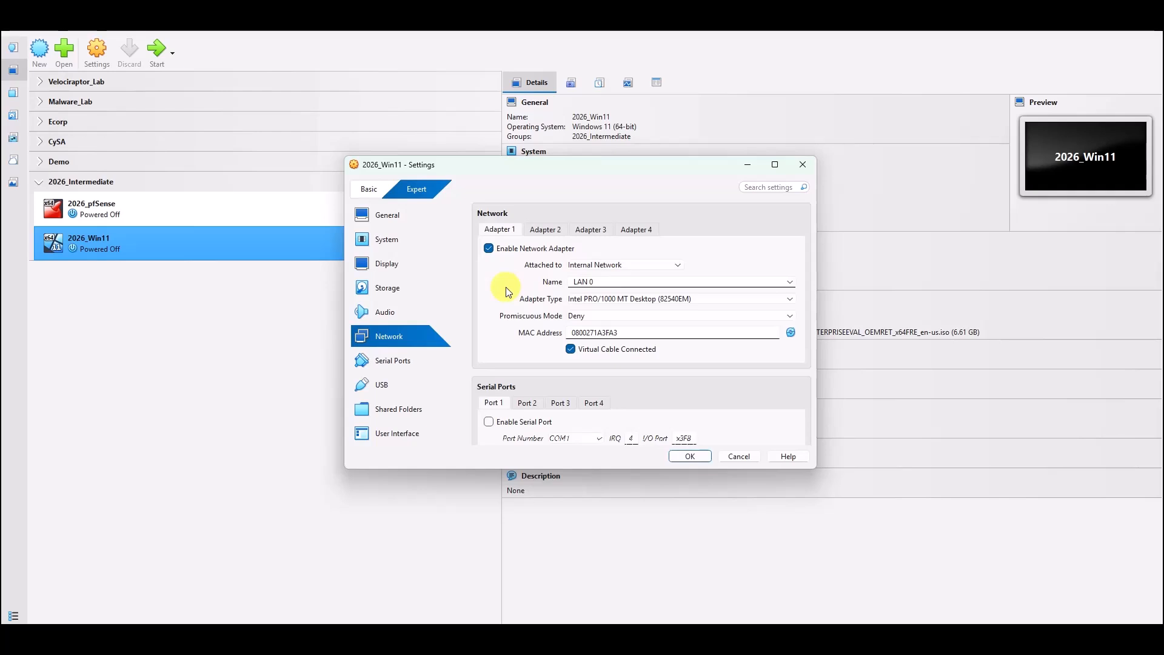
pyautogui.click(547, 233)
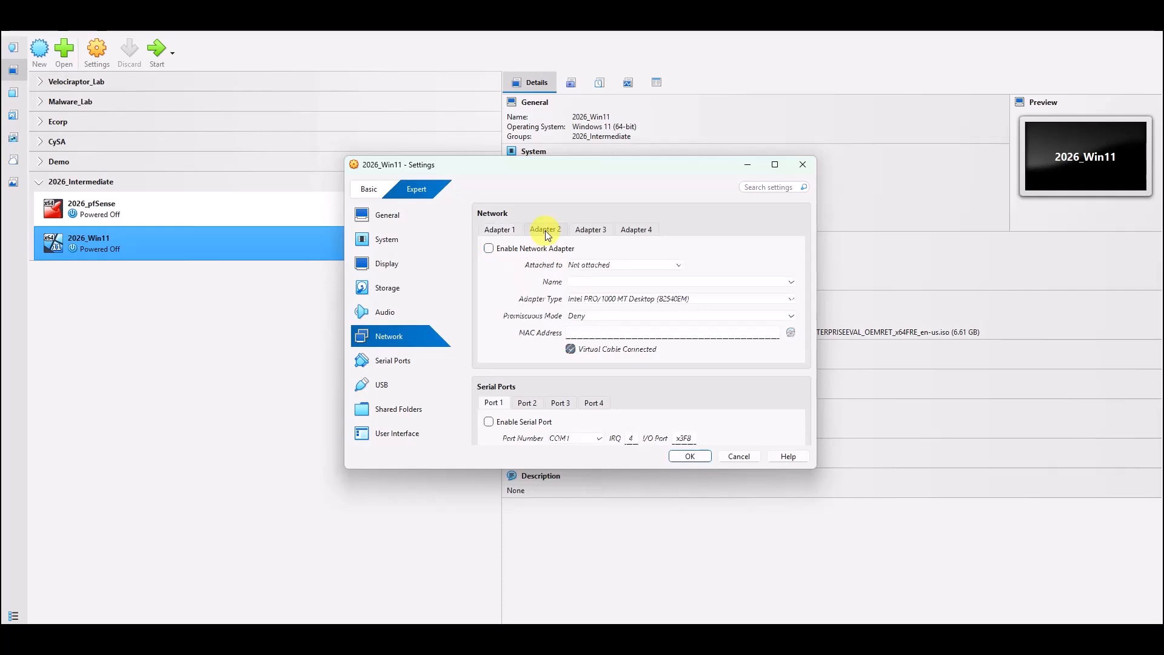
pyautogui.click(597, 231)
pyautogui.click(628, 233)
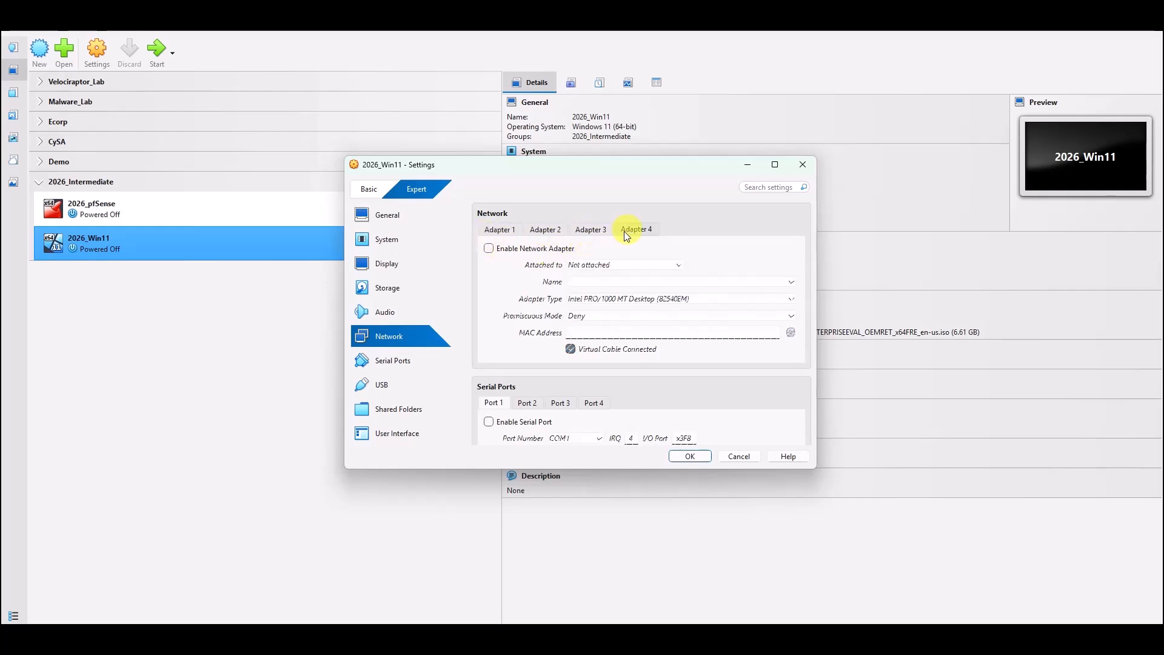
pyautogui.click(509, 235)
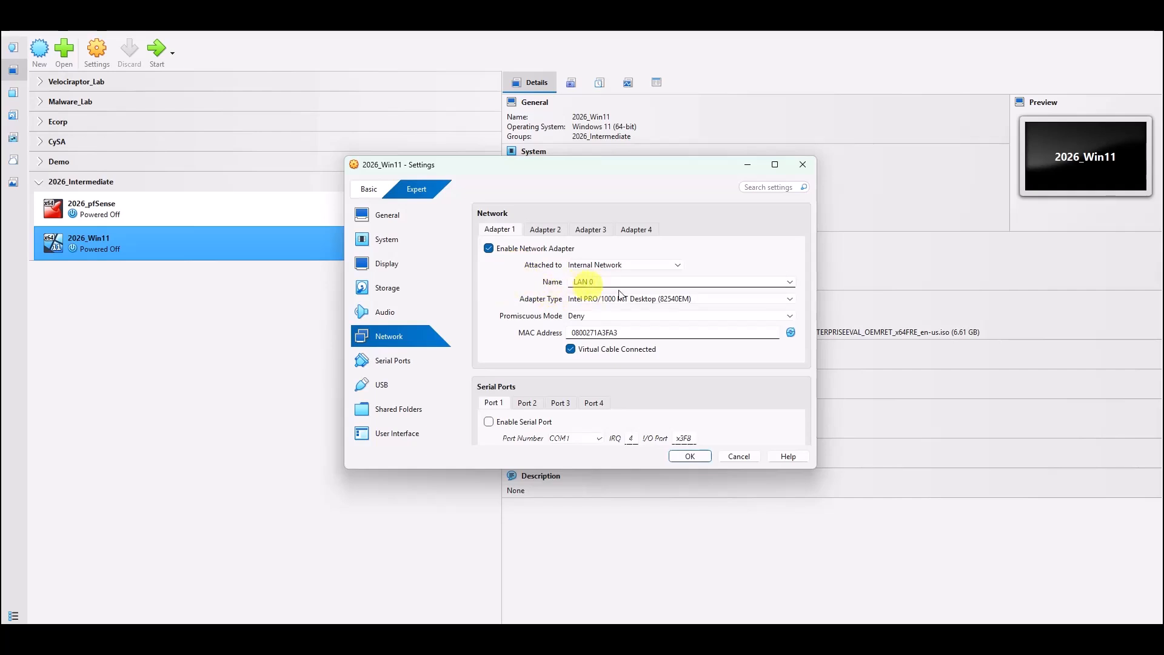
pyautogui.click(690, 456)
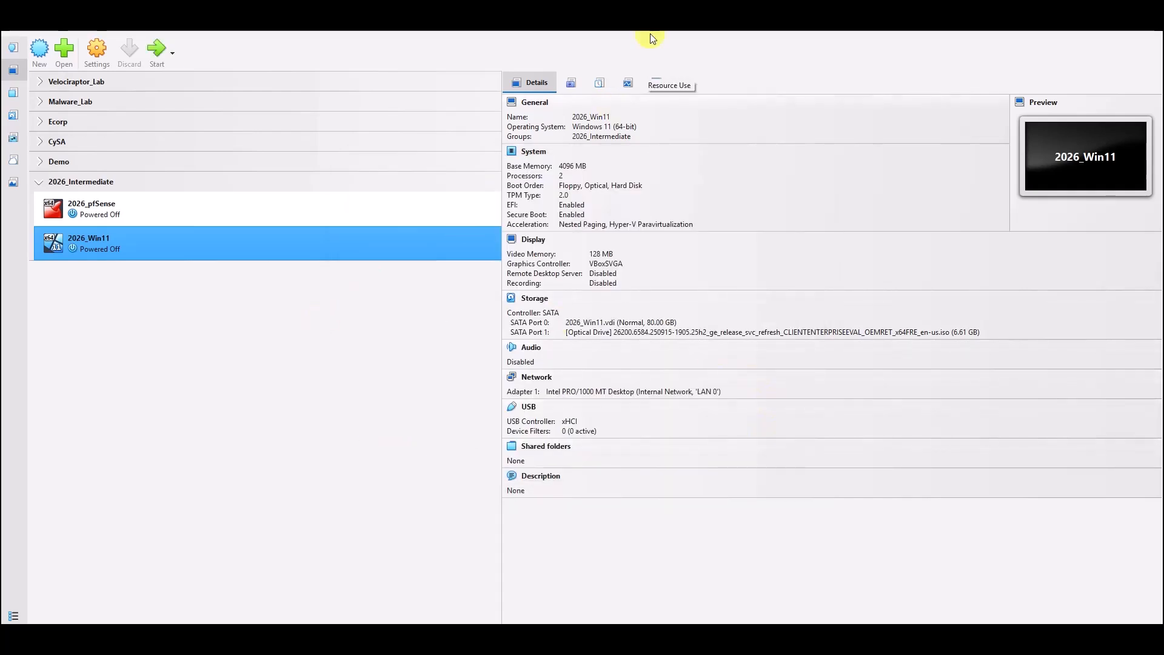
# Power on 2026_Win11 and boot it from the Windows 11 installation disc.
pyautogui.click(158, 48)
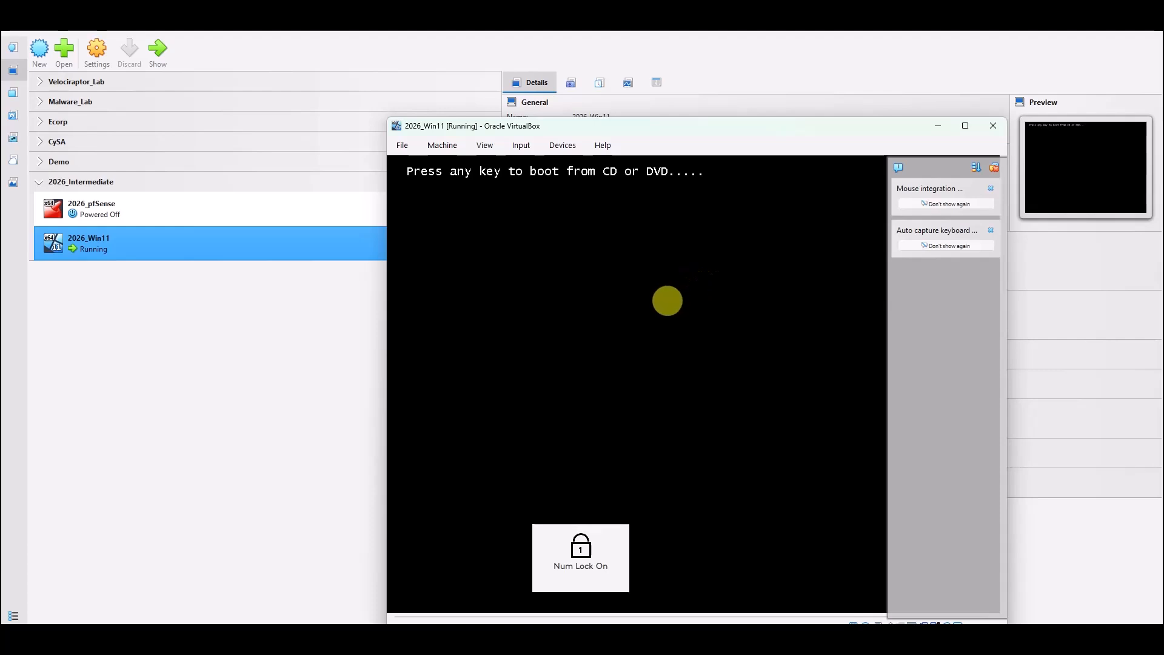
pyautogui.press('Return')
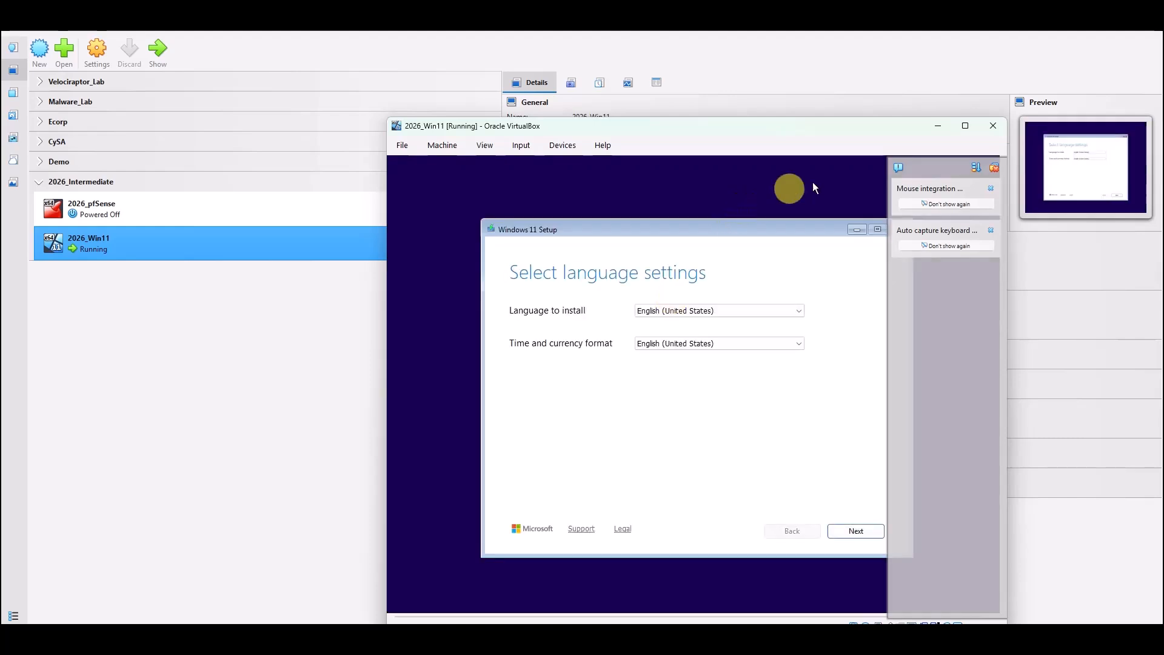
# Dismiss the notices, keep English (United States) and US keyboard, and accept that everything will be deleted.
pyautogui.click(991, 189)
pyautogui.click(991, 190)
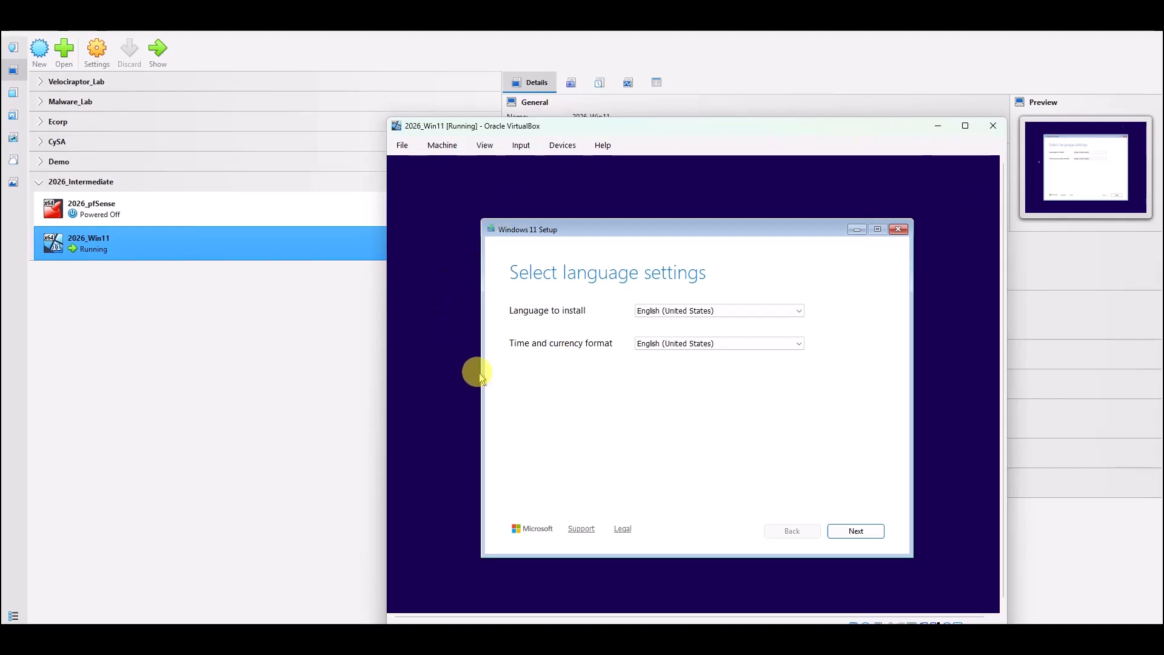
pyautogui.click(849, 539)
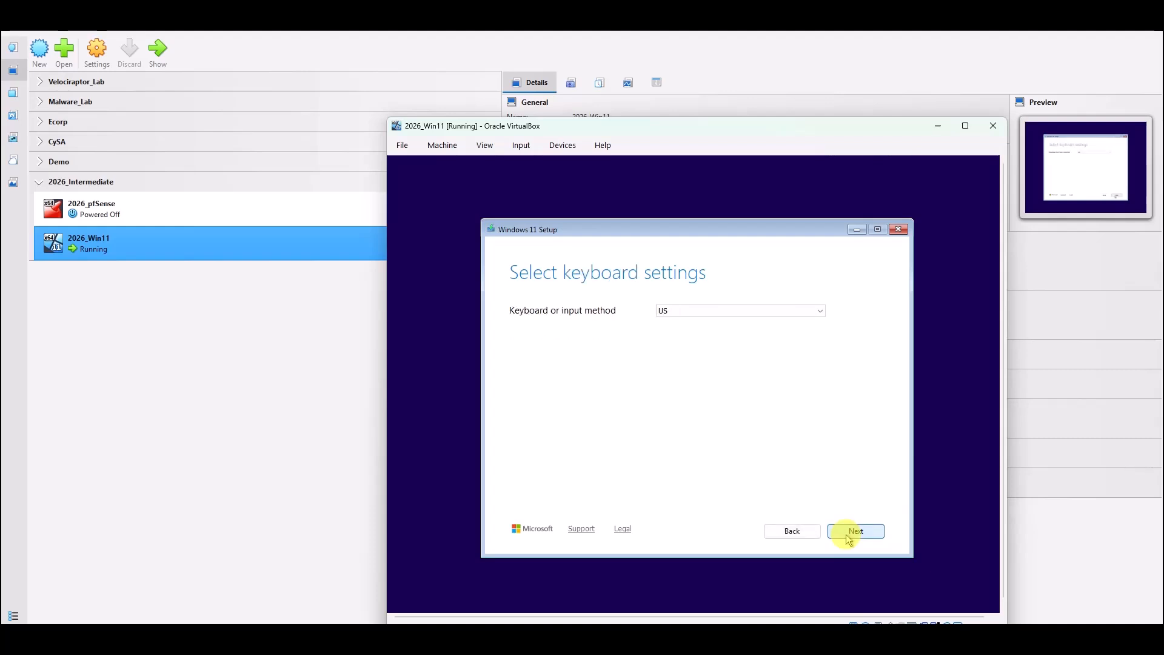
pyautogui.click(849, 539)
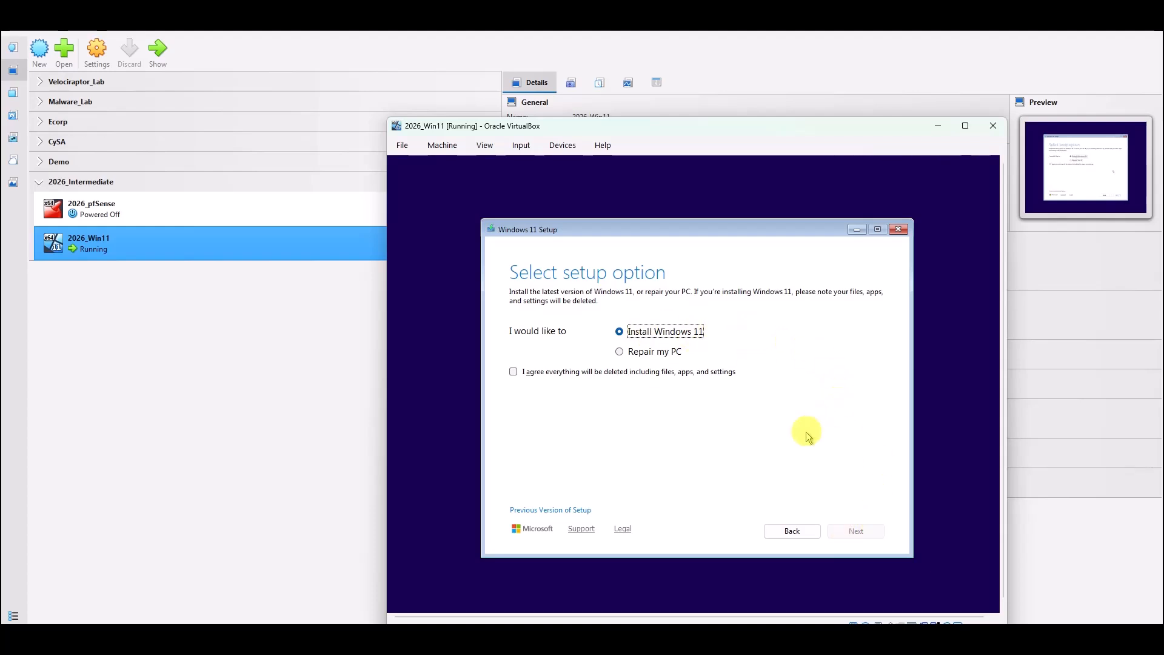
pyautogui.click(514, 372)
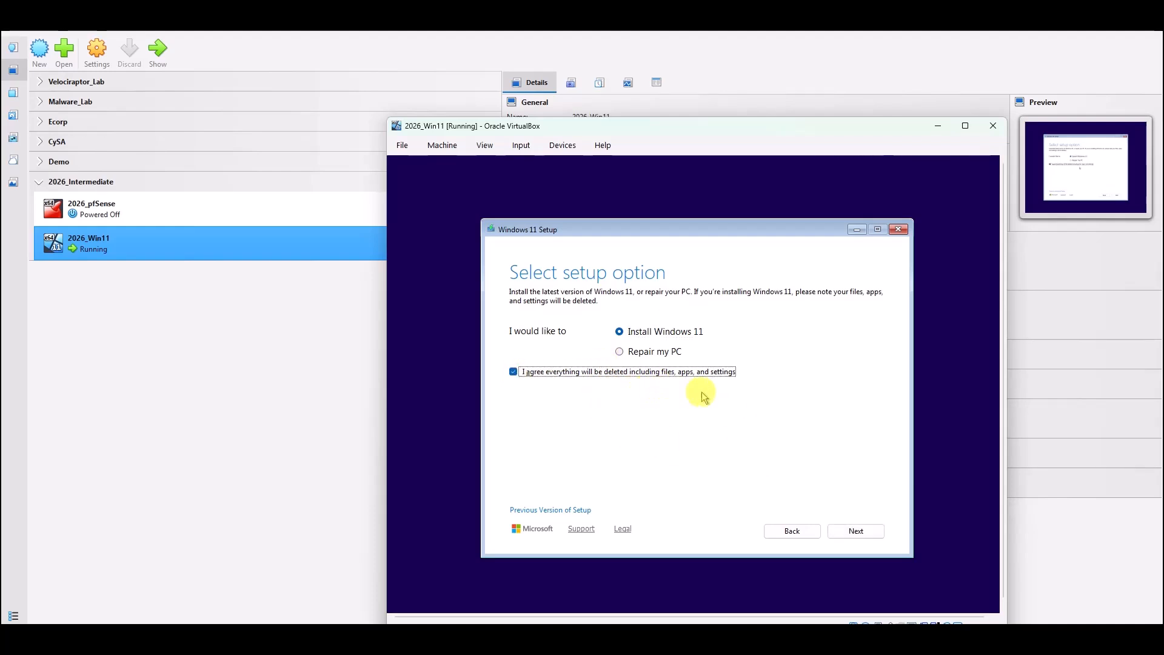
# Move on to the Windows 11 license terms and scroll through them to the end.
pyautogui.click(865, 537)
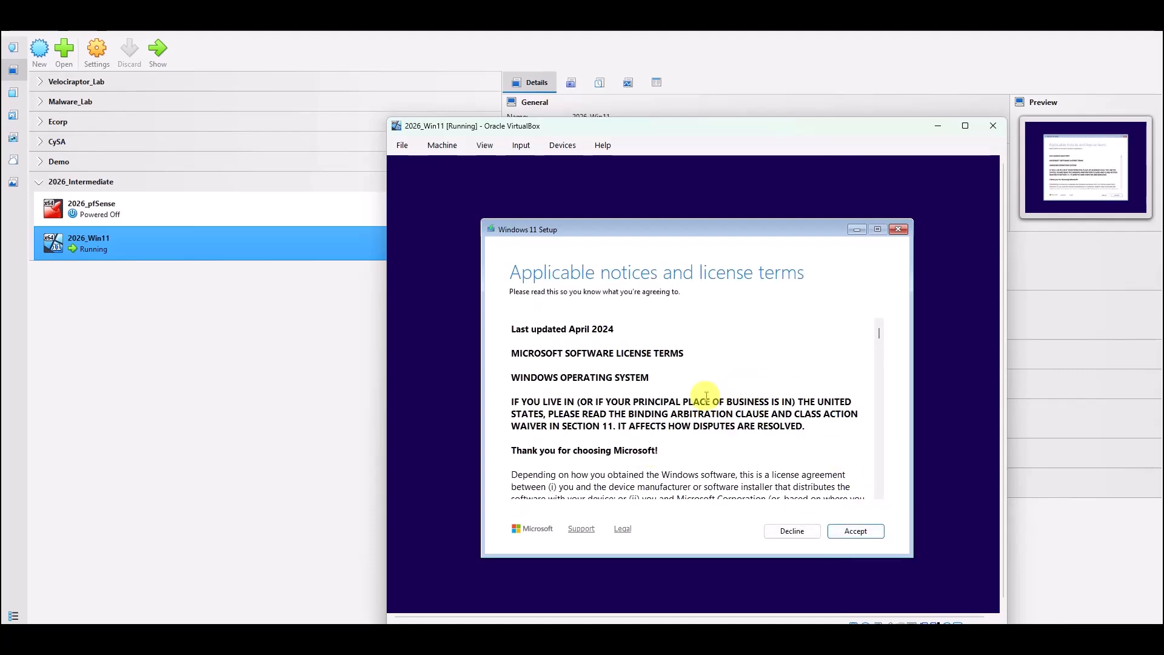
pyautogui.scroll(-4, 673, 401)
pyautogui.scroll(-15, 673, 401)
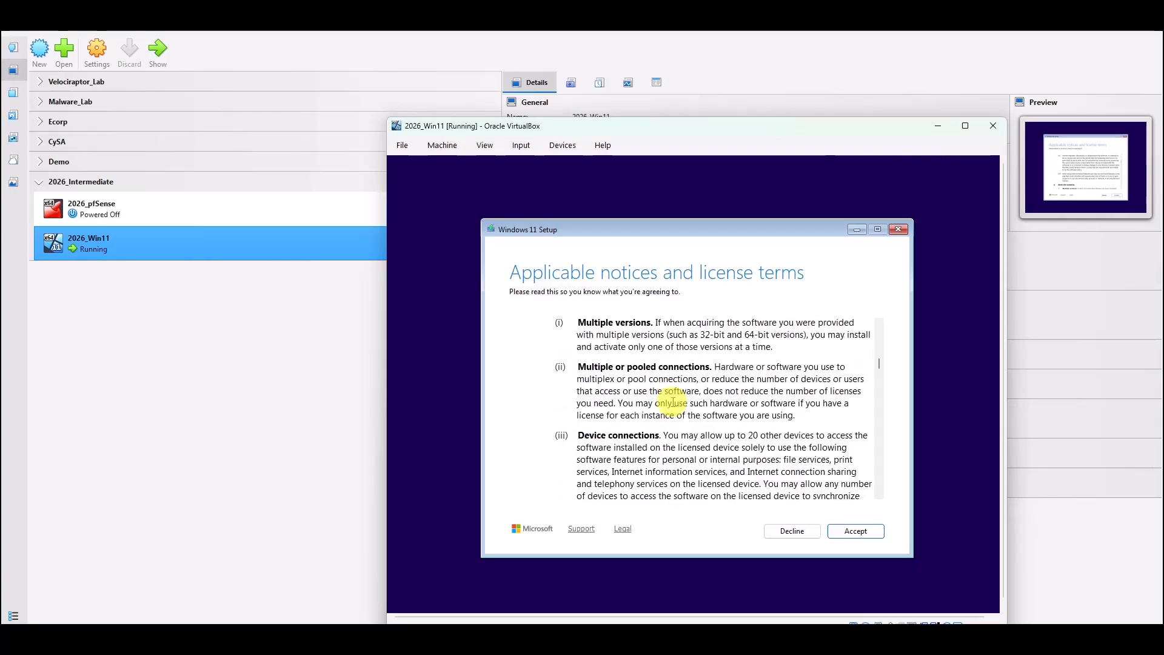
pyautogui.scroll(-15, 673, 401)
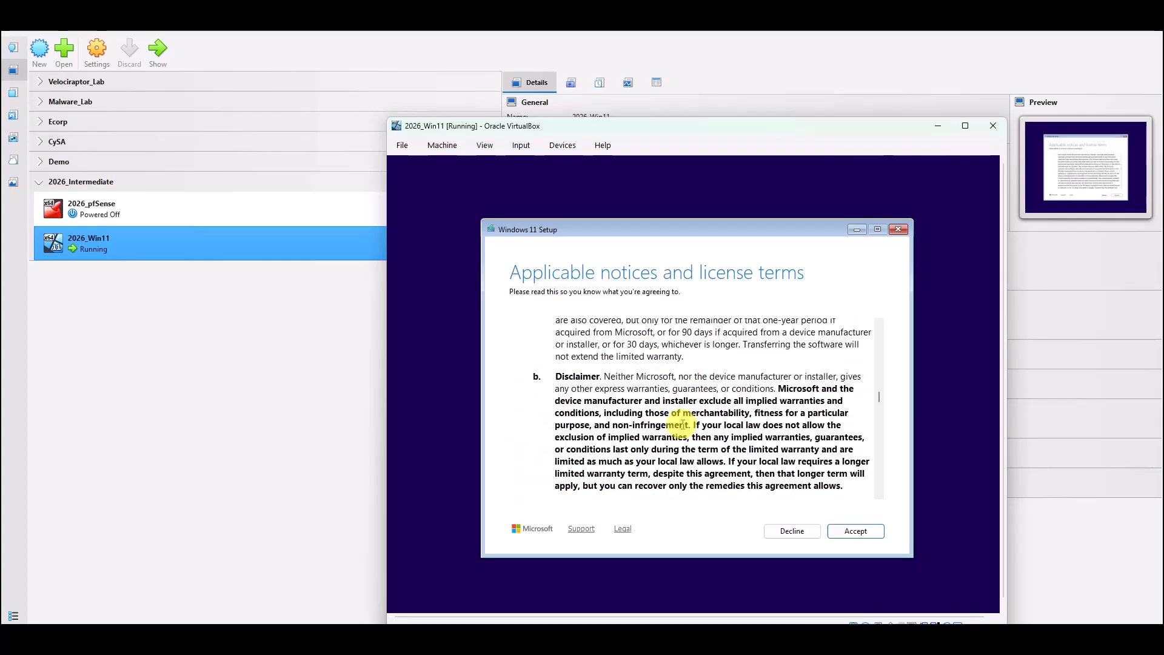
pyautogui.scroll(-15, 683, 425)
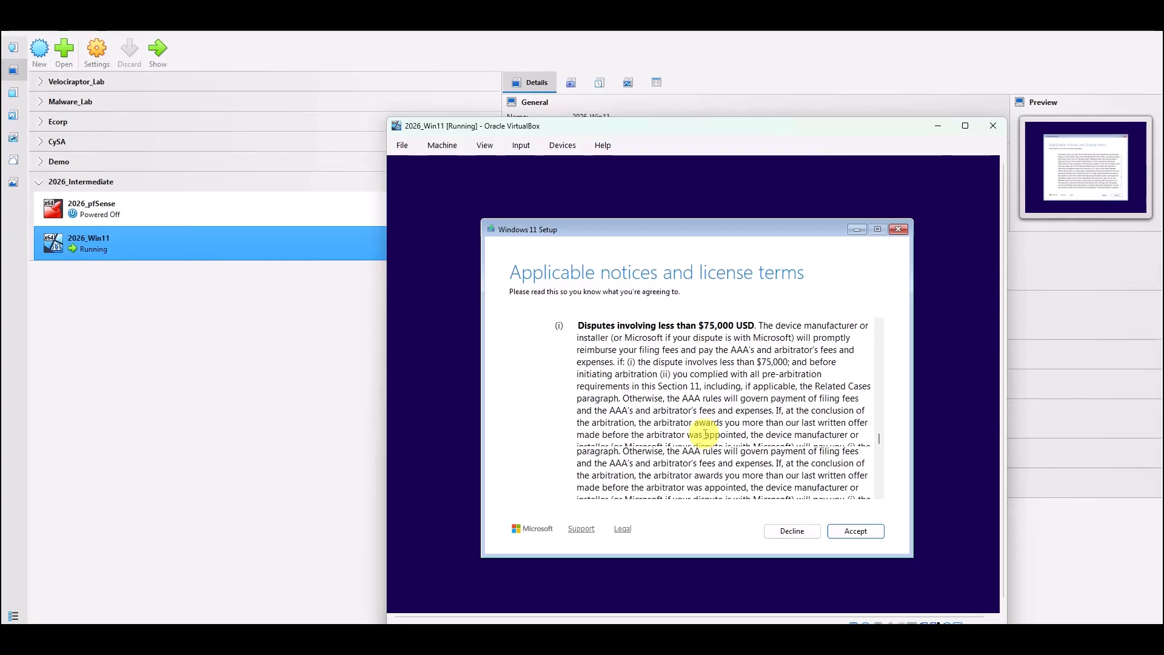
pyautogui.scroll(-15, 705, 434)
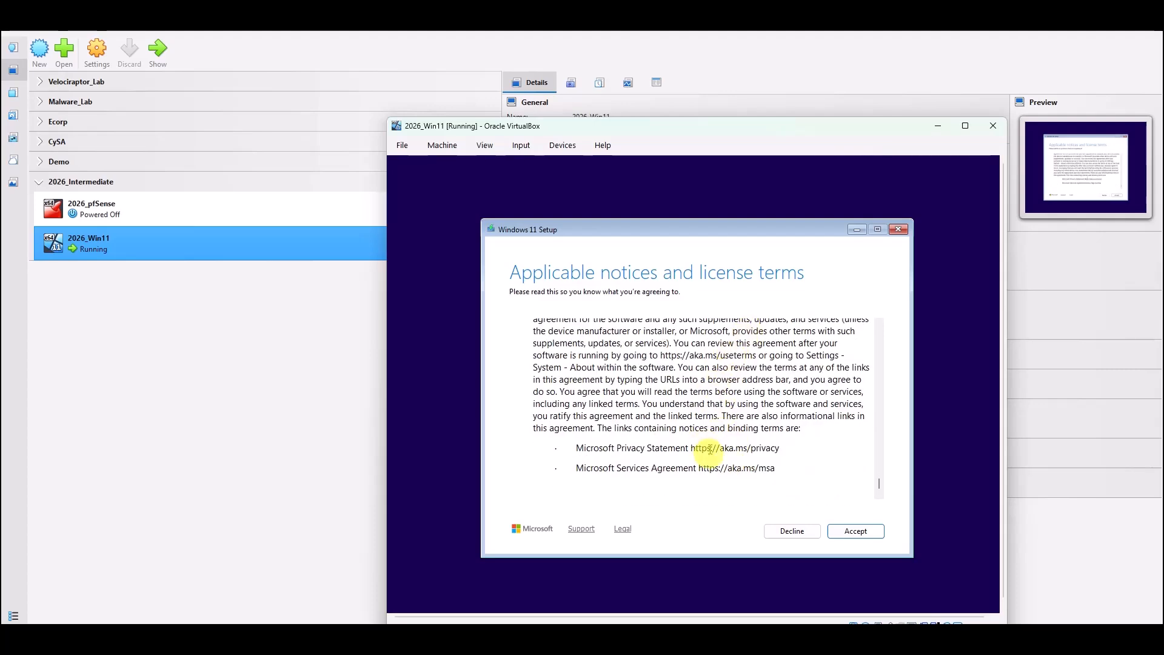
# Accept the license and install onto Disk 0's 80 GB unallocated space.
pyautogui.click(864, 532)
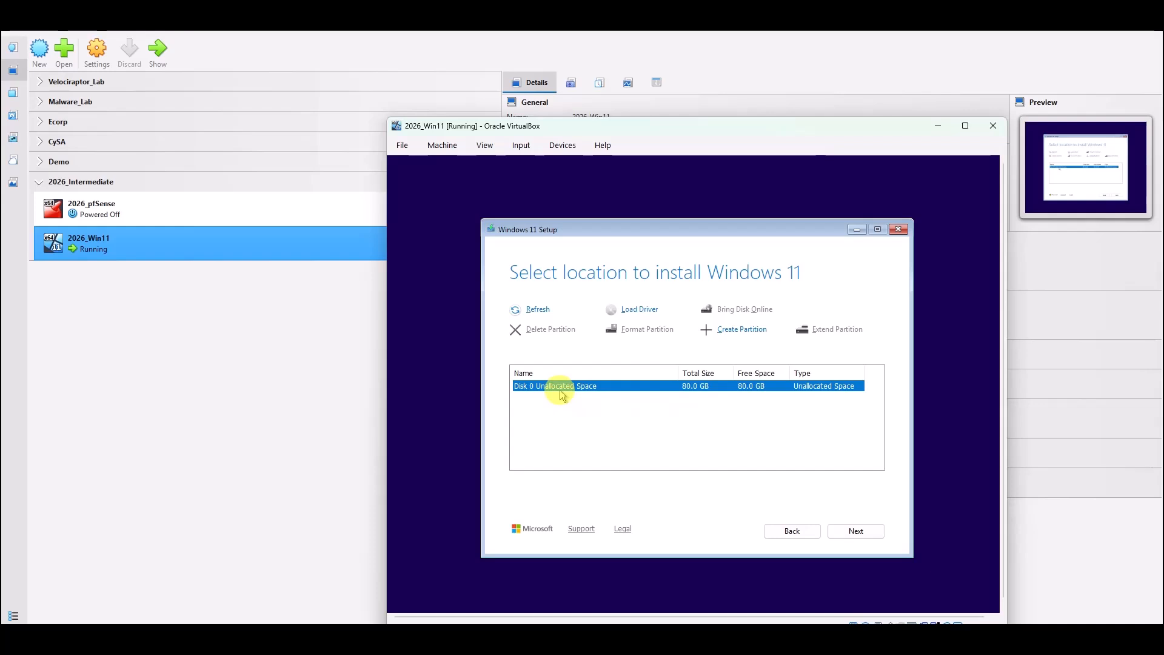
pyautogui.click(869, 532)
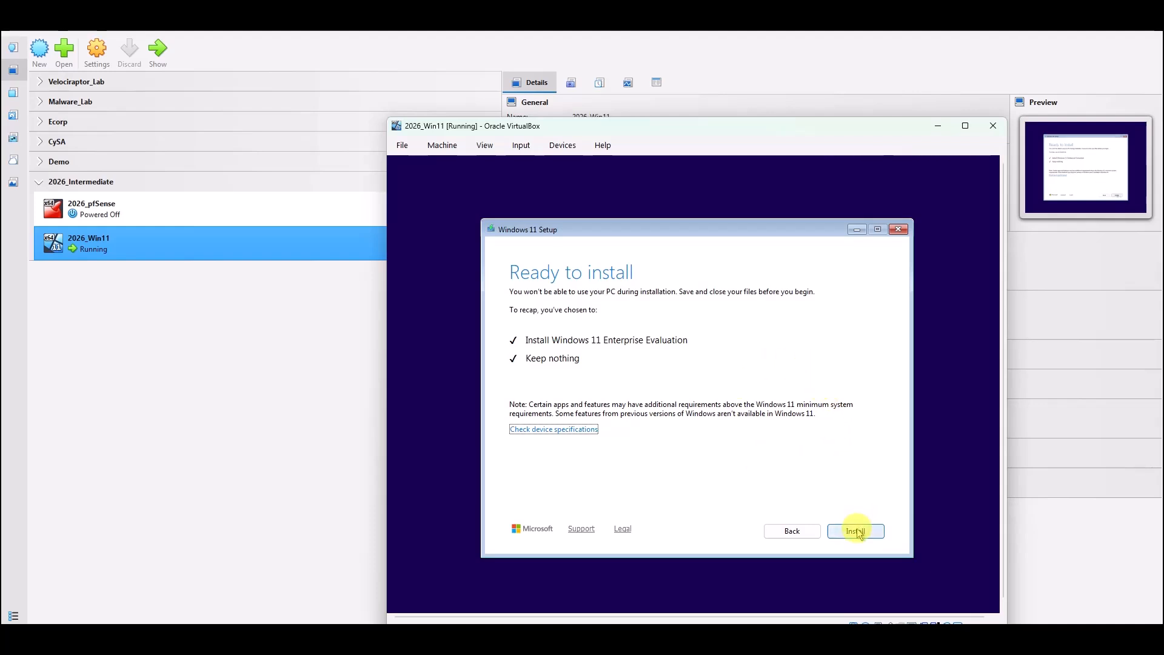
# Start the Windows 11 installation and let it run through reboot to the region screen.
pyautogui.click(855, 531)
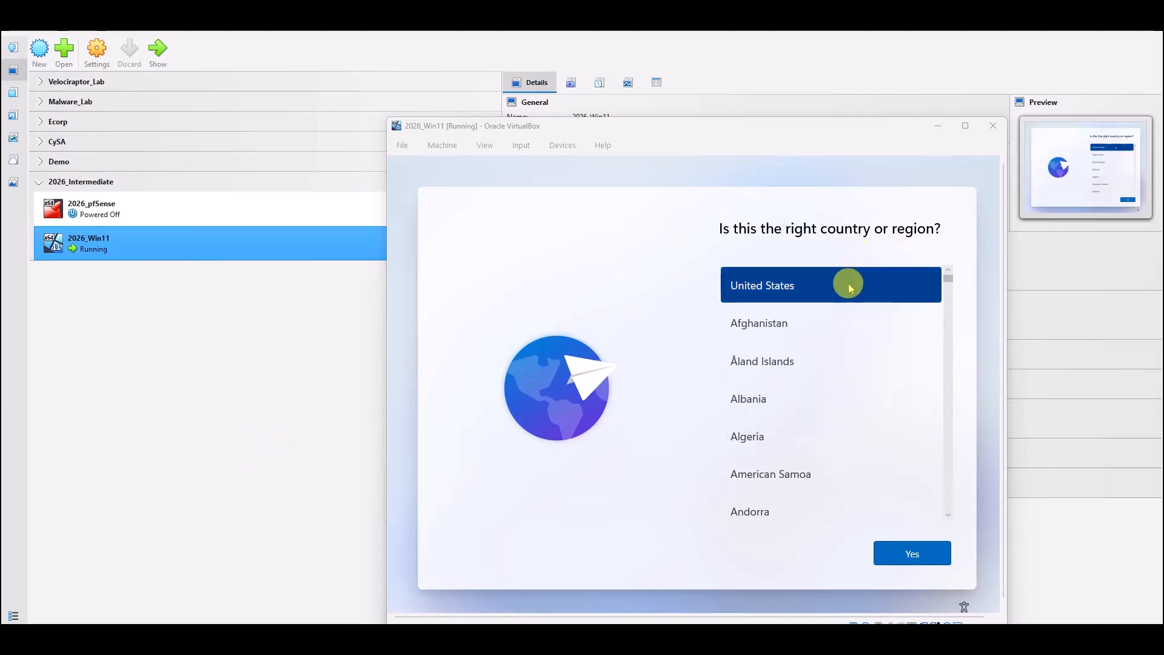
# Accept United States and the US keyboard, skip a second layout, and continue without internet.
pyautogui.click(918, 555)
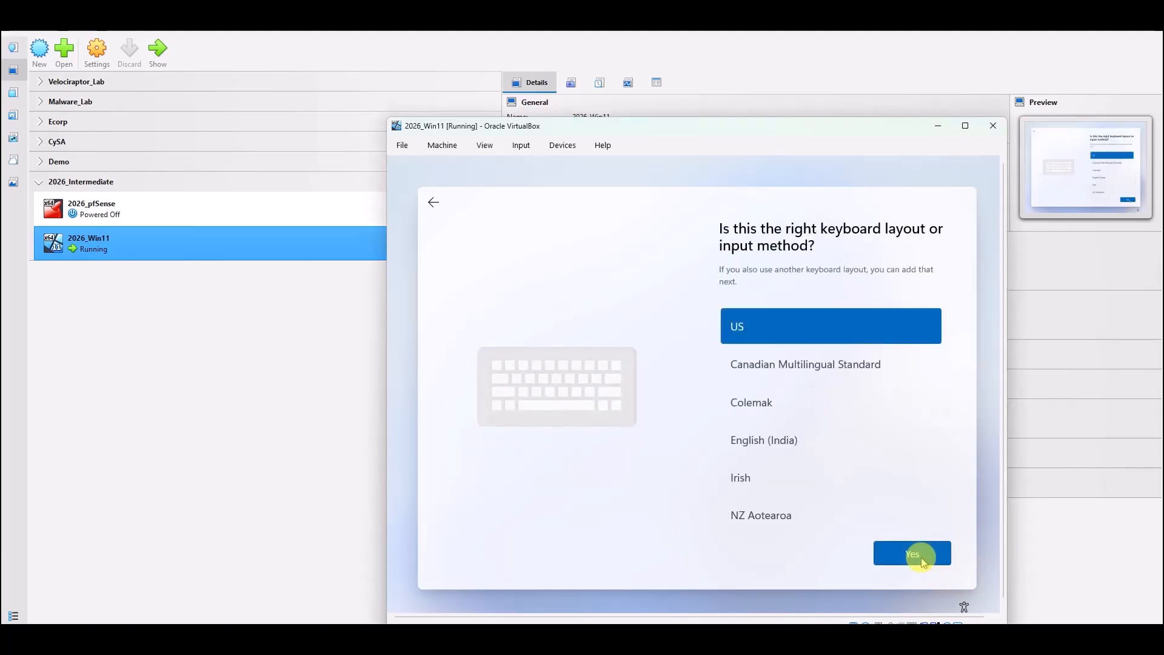
pyautogui.click(922, 558)
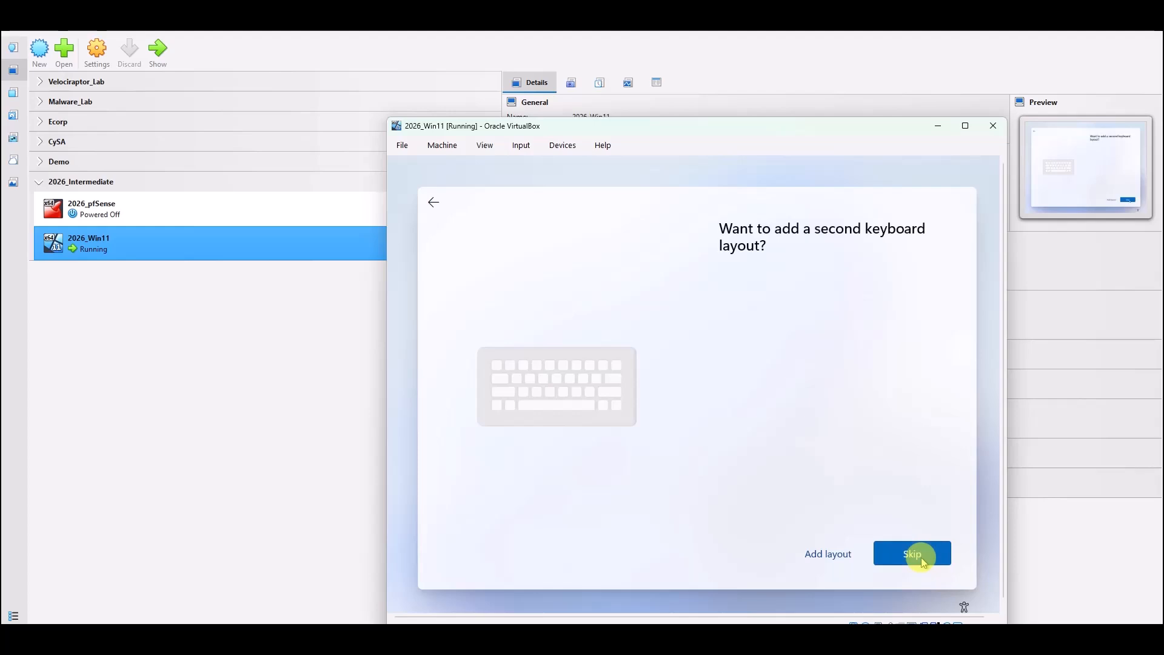
pyautogui.click(922, 558)
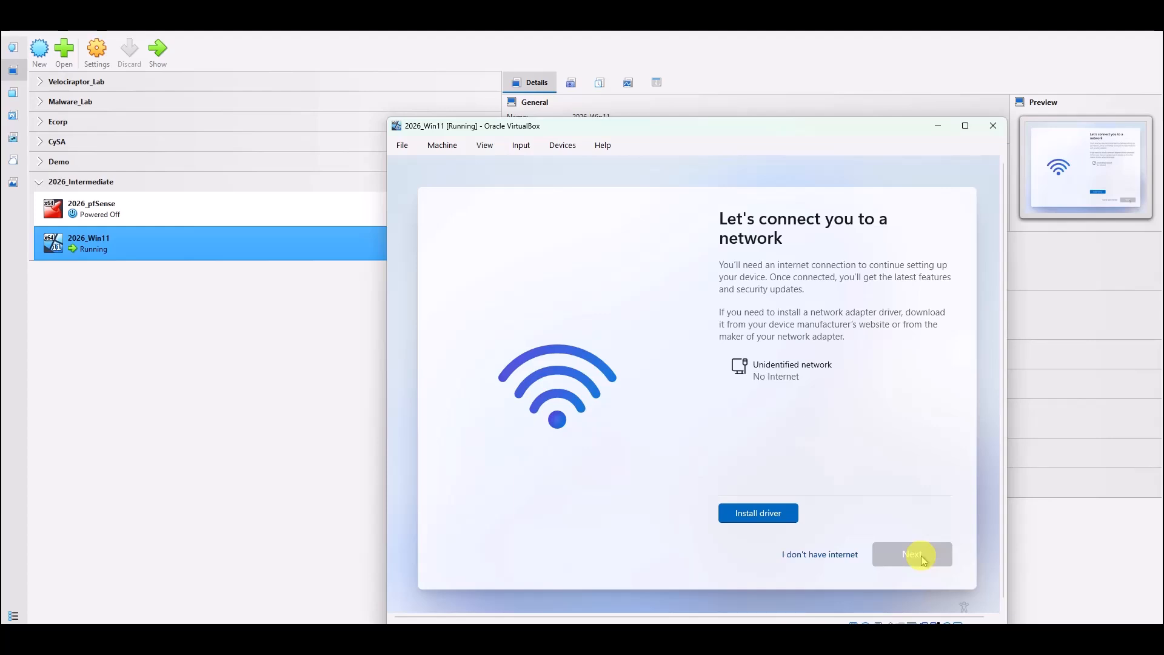
pyautogui.click(810, 556)
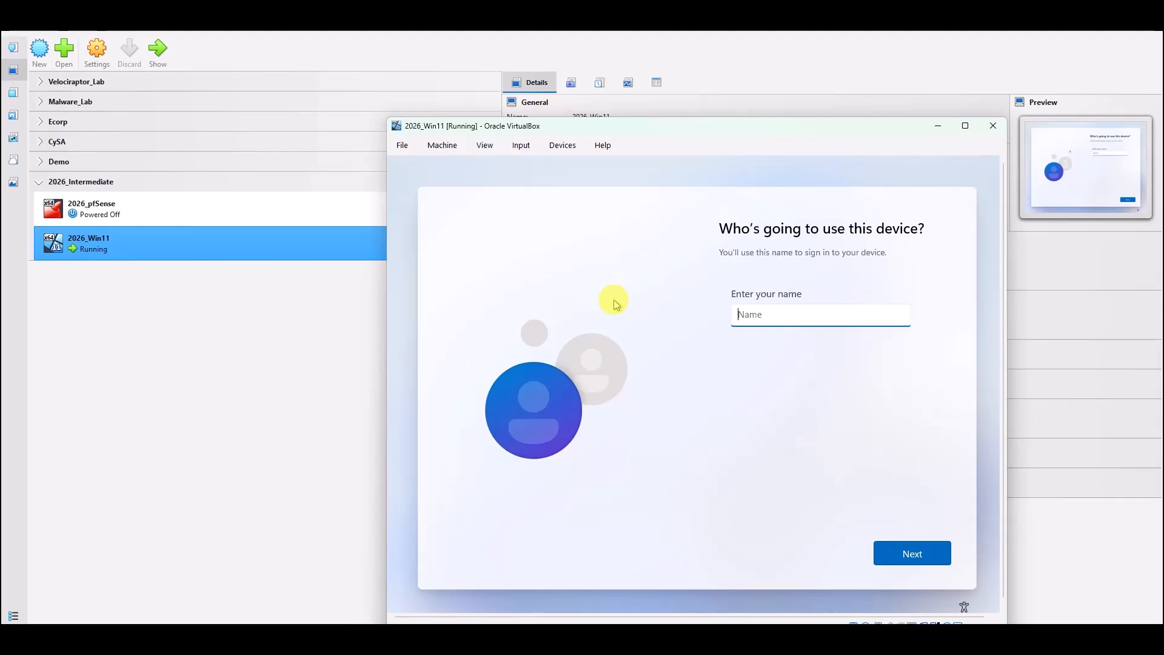
# Enter the user's full name for the local account, then set and confirm its password.
pyautogui.write('Phillip Price')
pyautogui.click(925, 564)
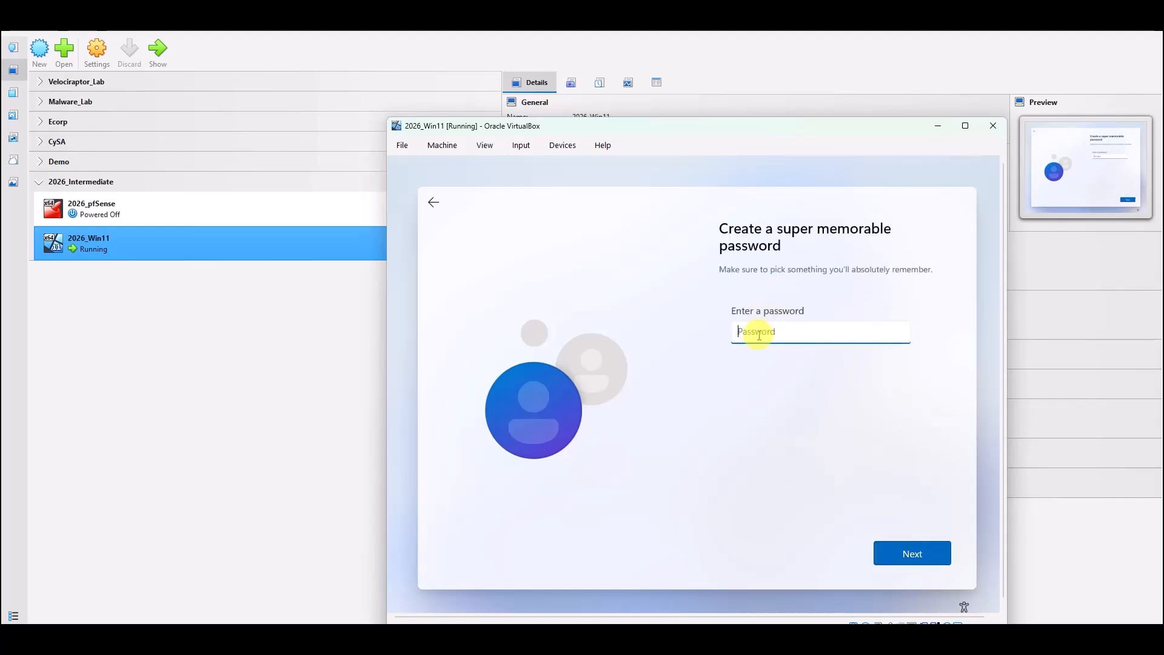
pyautogui.write('•••••••••')
pyautogui.click(916, 558)
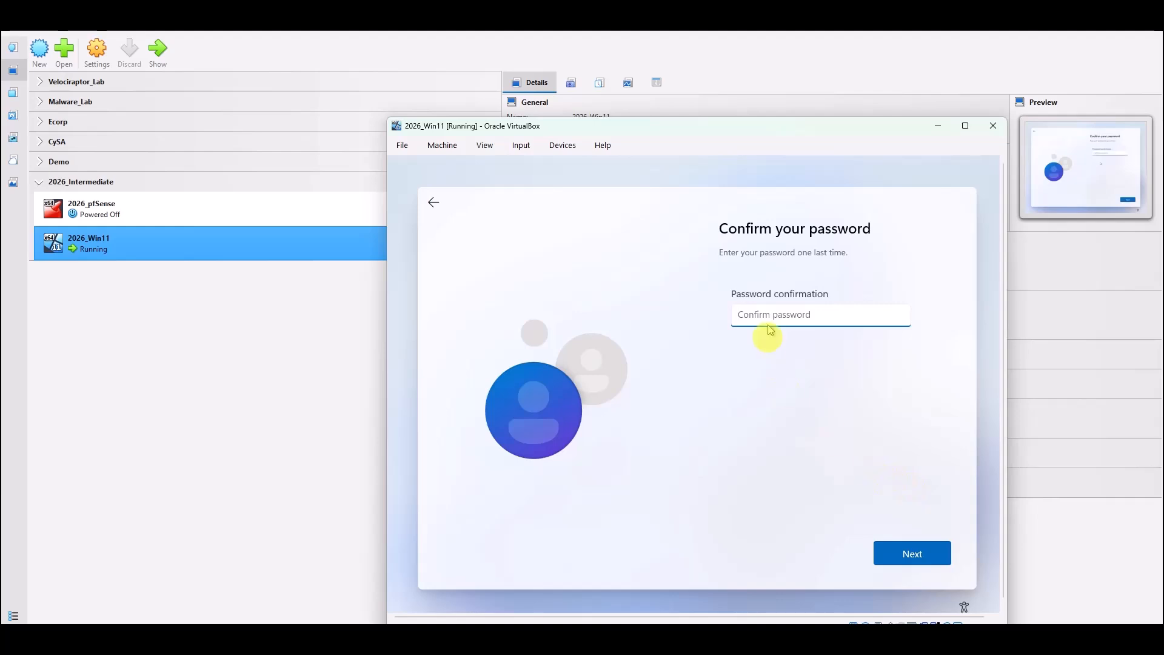
pyautogui.write('********')
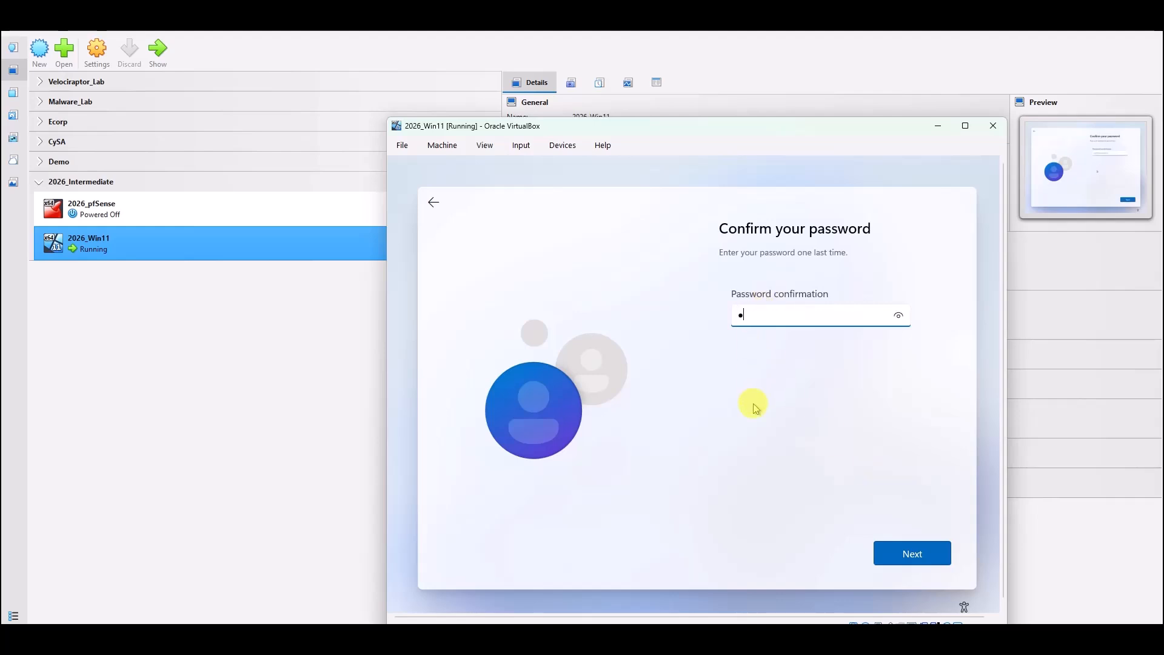
pyautogui.write('*')
pyautogui.click(903, 553)
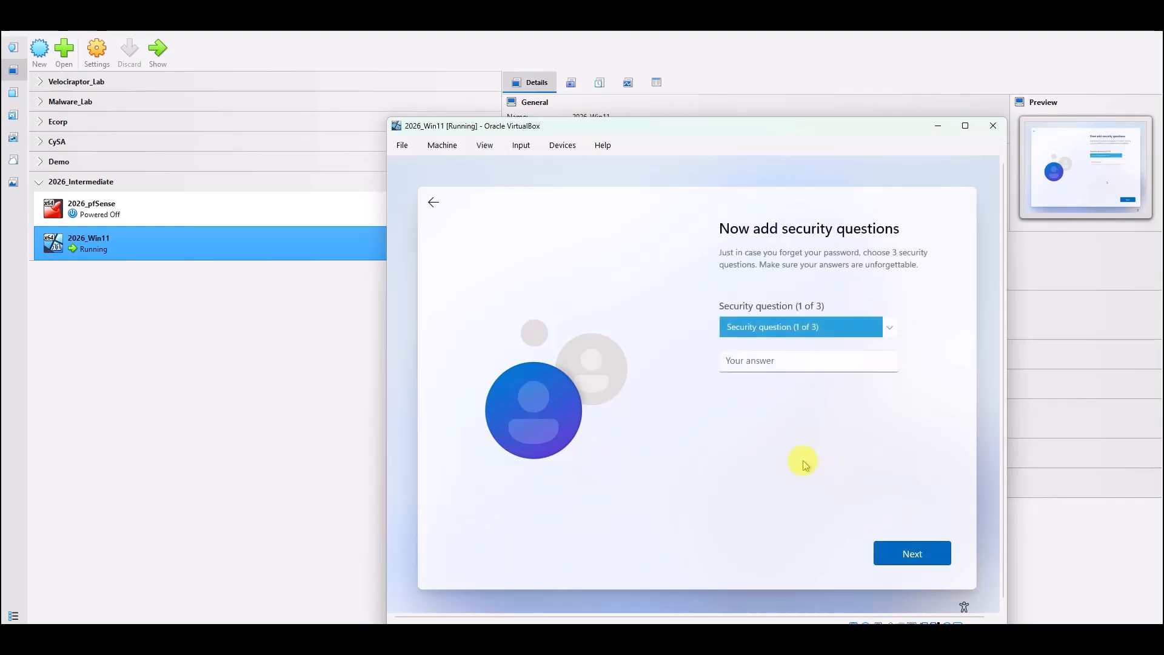
# Answer the first security question, the first pet's name, with the chosen answer.
pyautogui.click(890, 330)
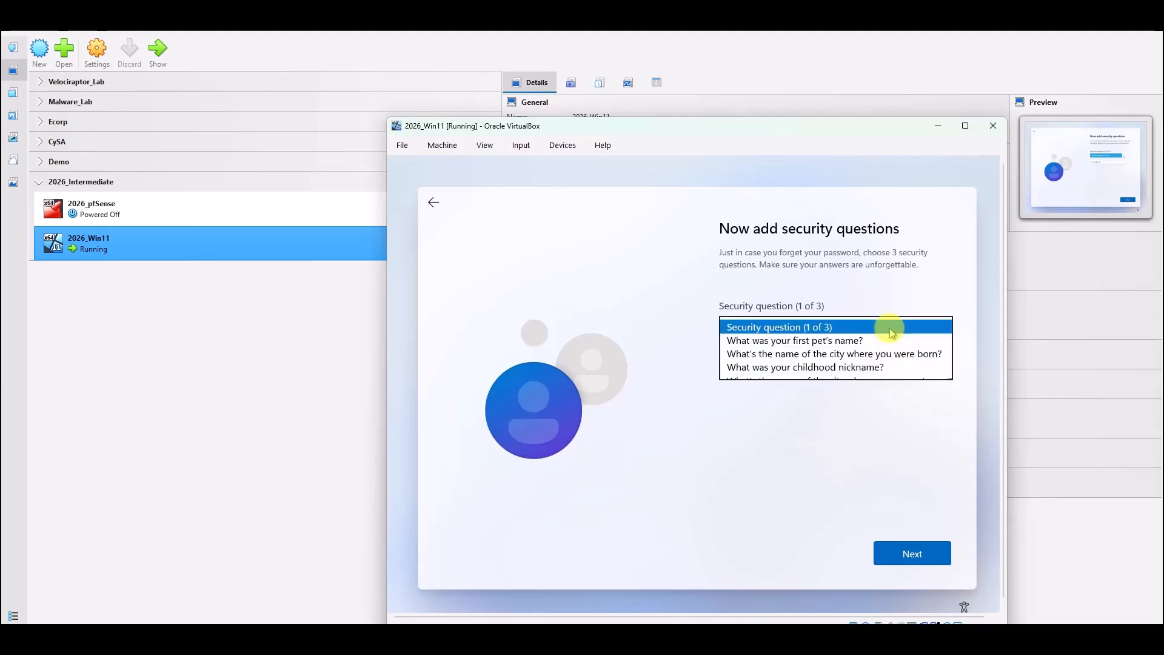
pyautogui.click(782, 340)
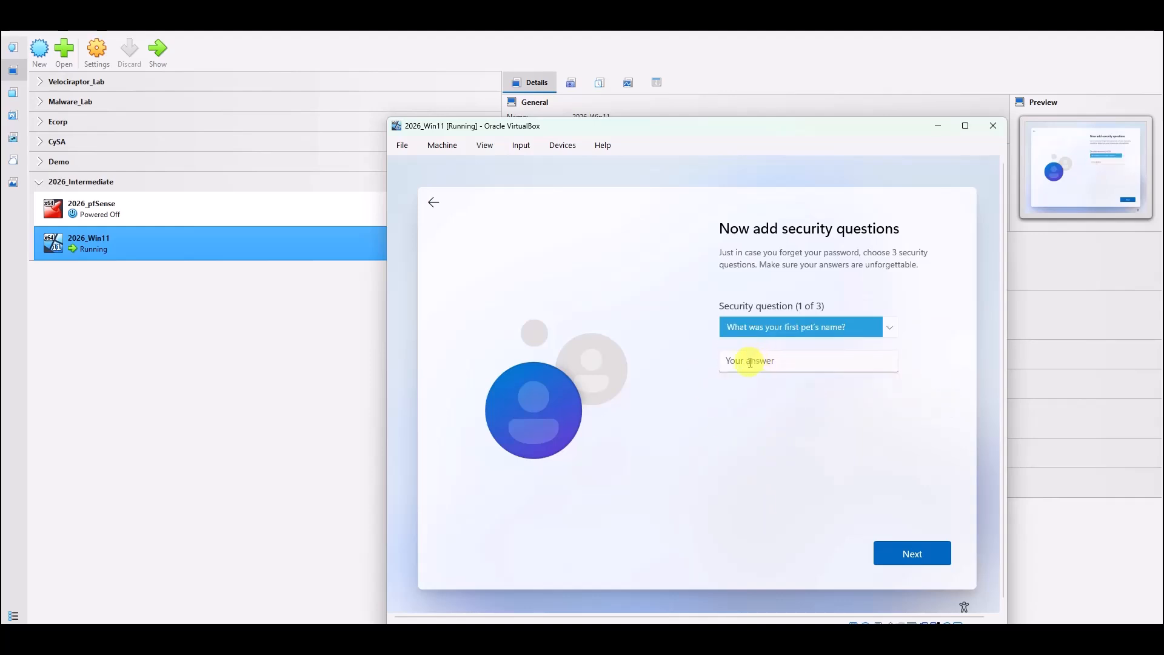
pyautogui.click(750, 362)
pyautogui.write('Pas')
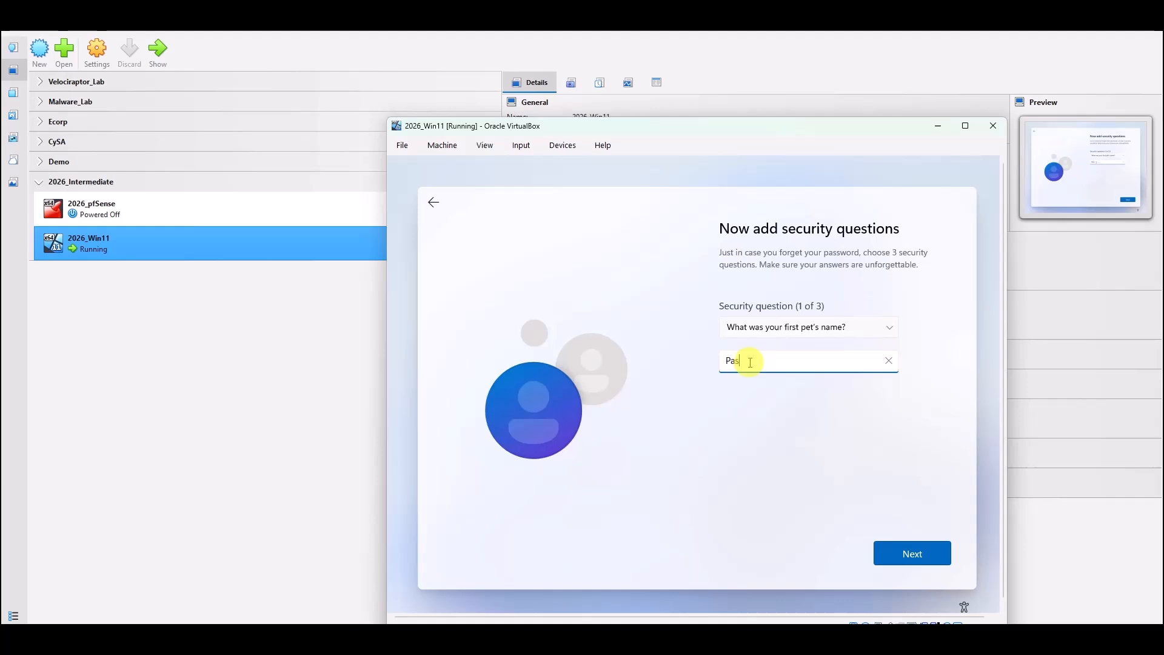
pyautogui.write('sword1')
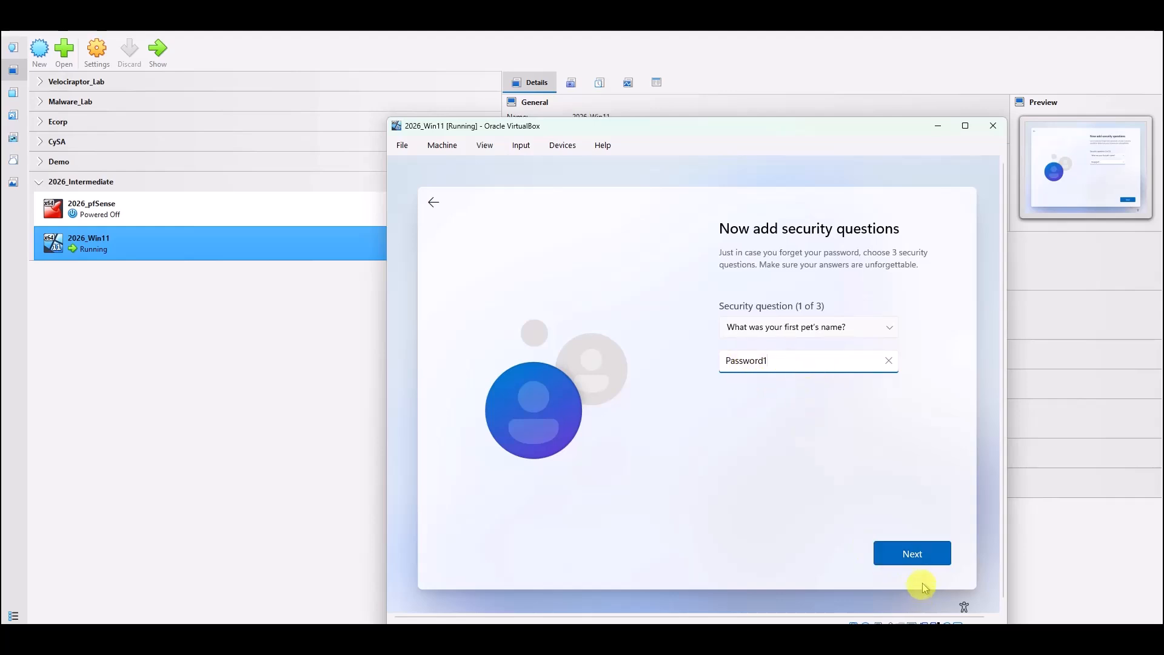
pyautogui.click(911, 552)
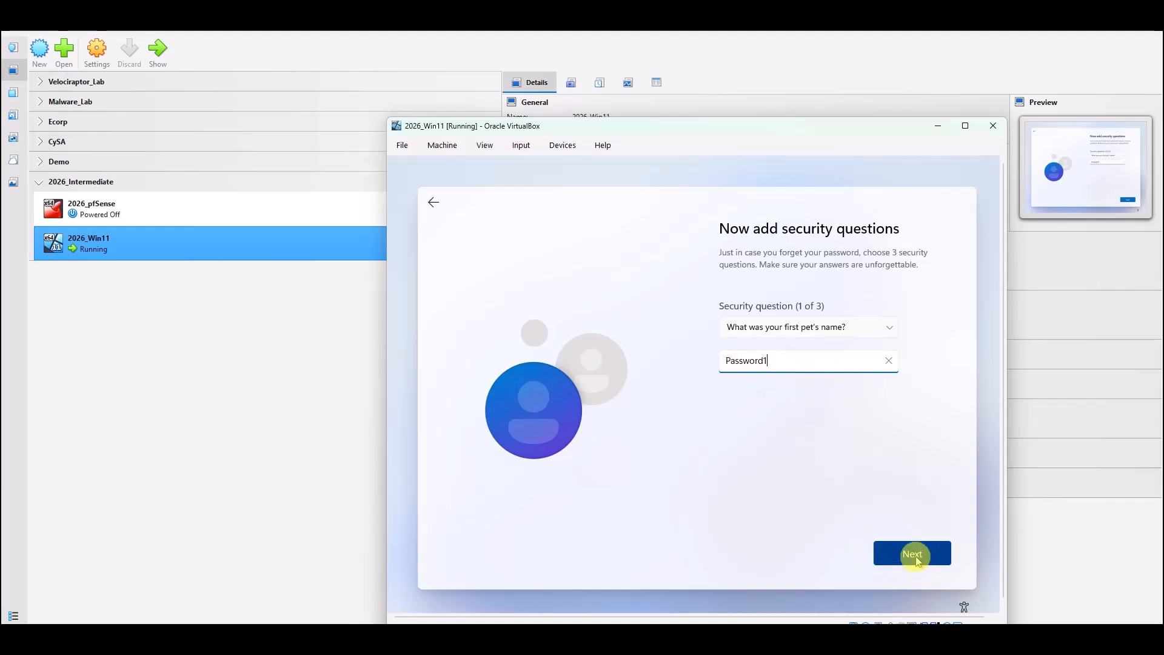
# Set the second security question to the city where you were born and answer it.
pyautogui.click(740, 365)
pyautogui.write('Pass')
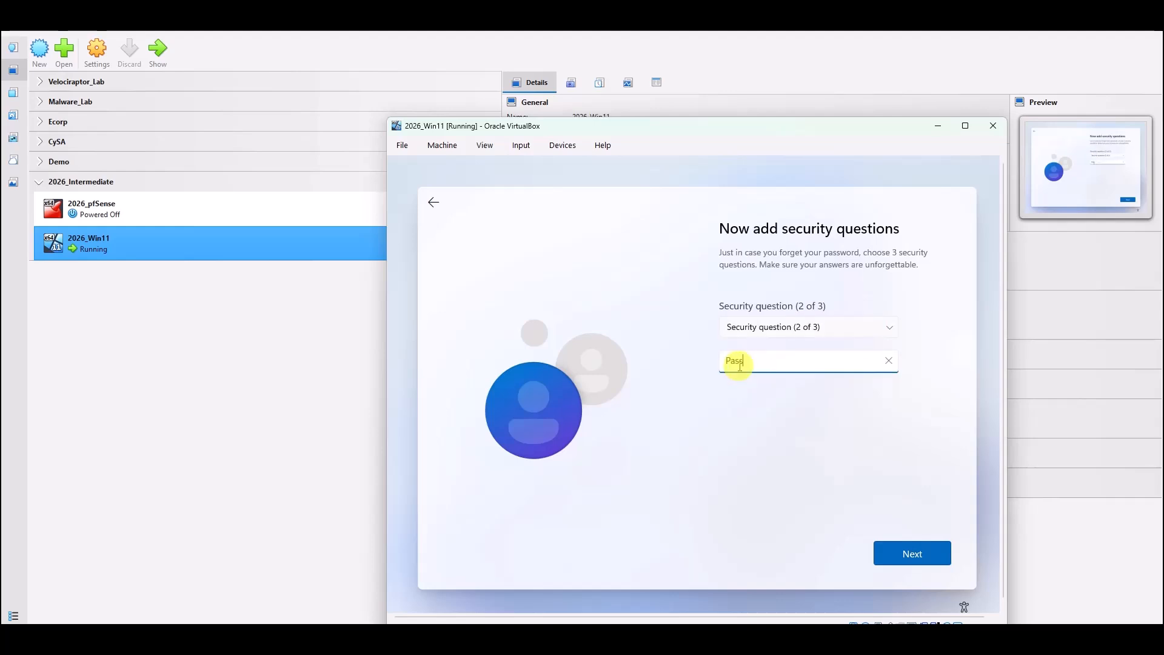
pyautogui.write('word1')
pyautogui.click(915, 555)
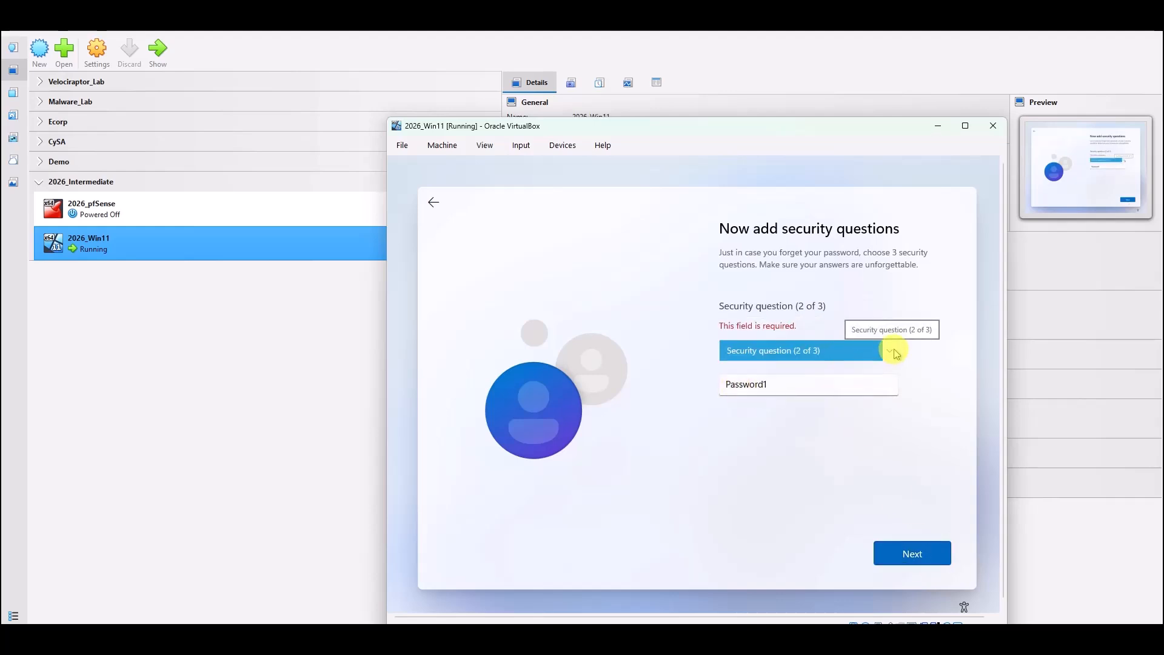
pyautogui.click(894, 352)
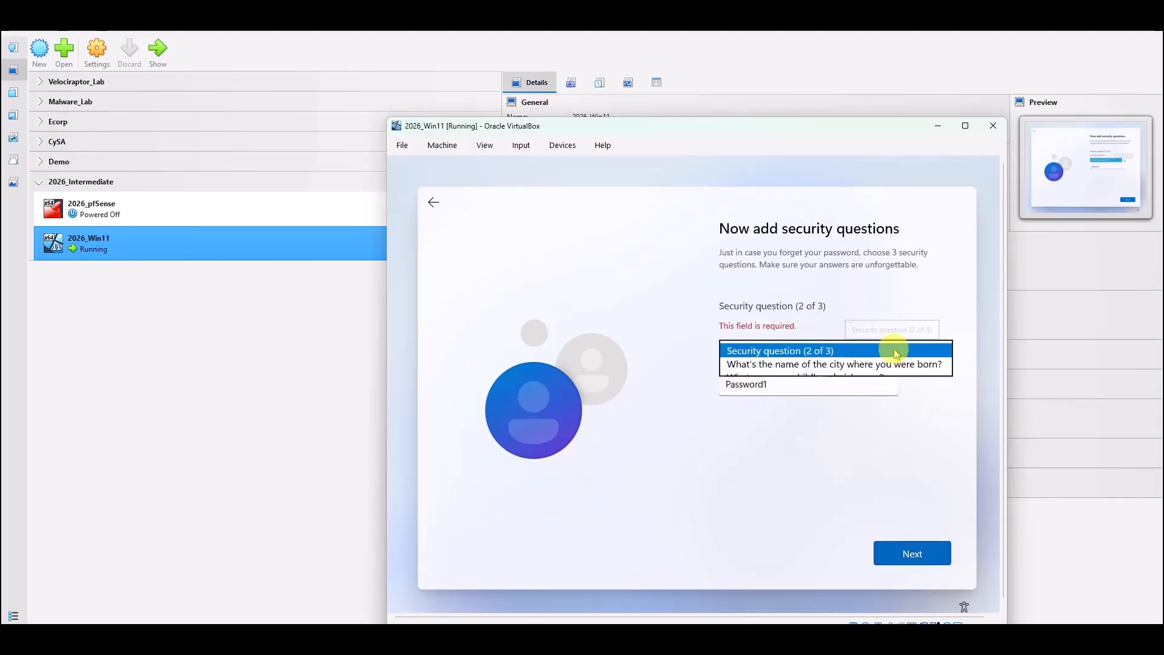
pyautogui.click(828, 370)
pyautogui.write('Password1')
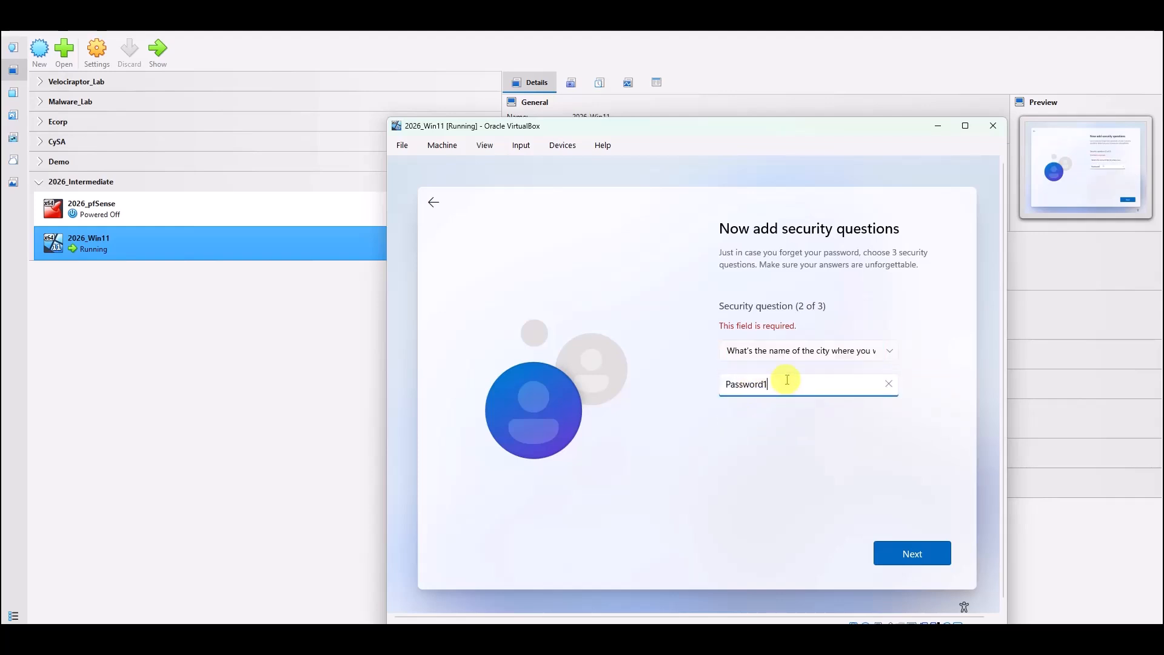
pyautogui.click(911, 558)
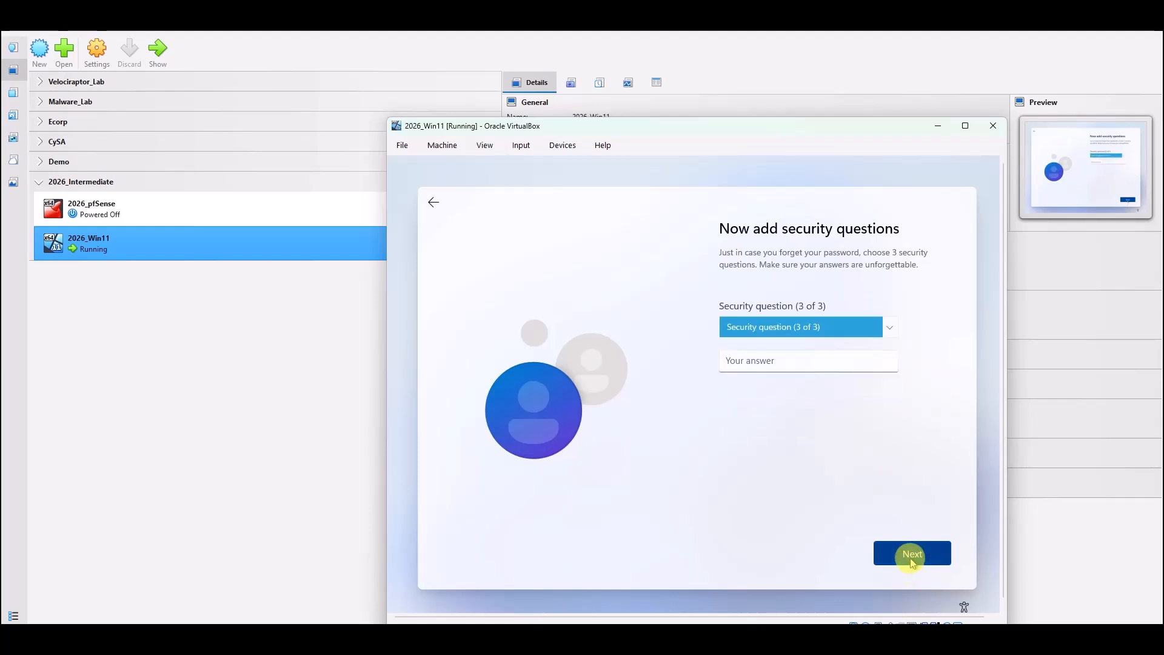
# Answer the third security question, childhood nickname, and submit the questions.
pyautogui.click(889, 327)
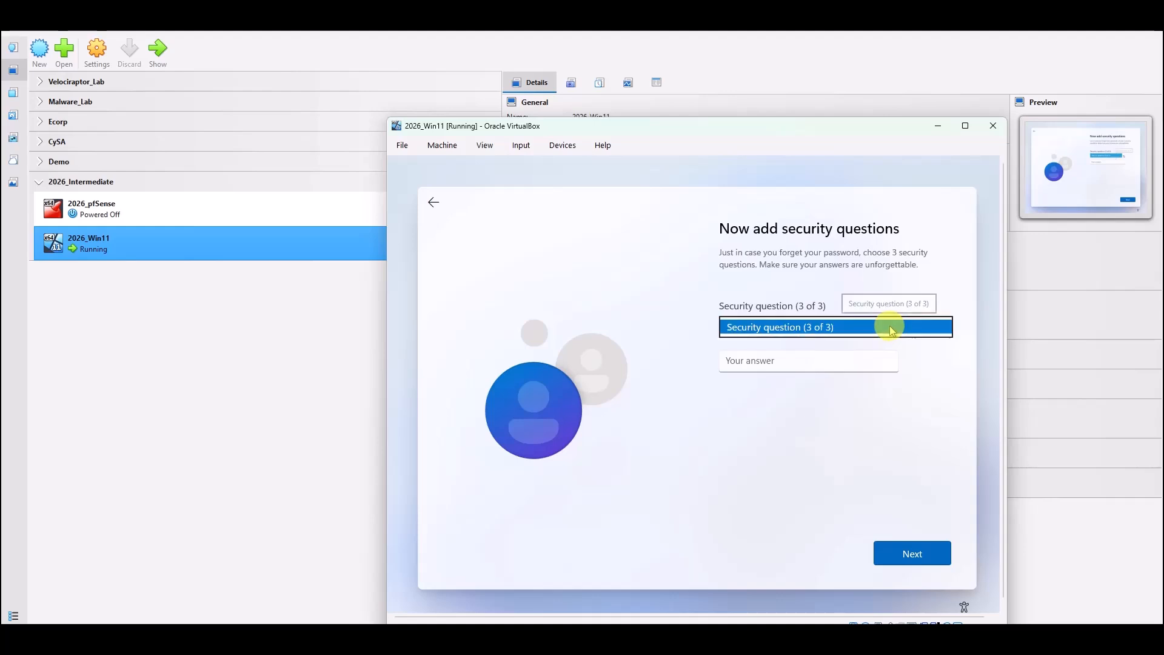
pyautogui.click(782, 335)
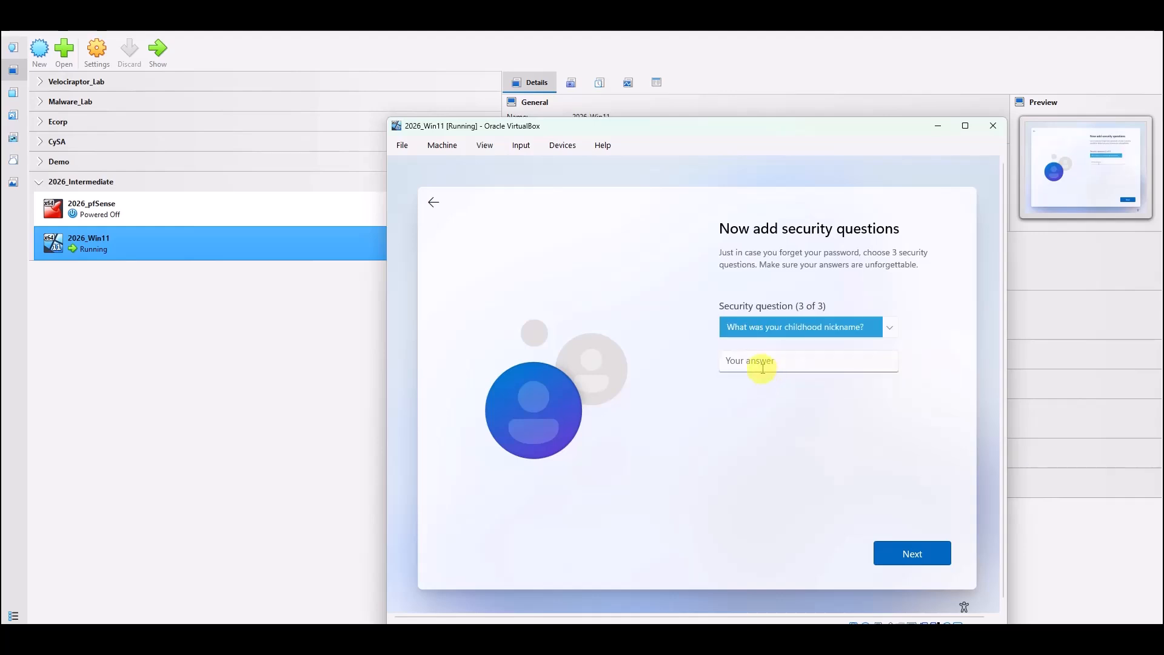
pyautogui.click(762, 364)
pyautogui.write('Password1')
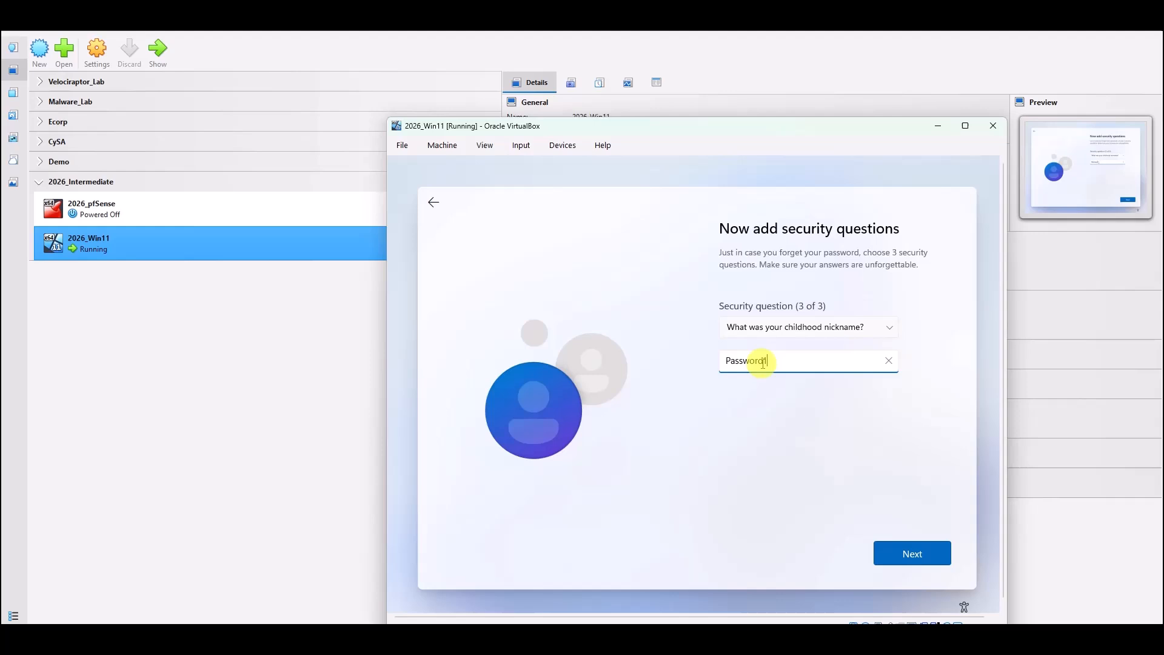
pyautogui.press('Return')
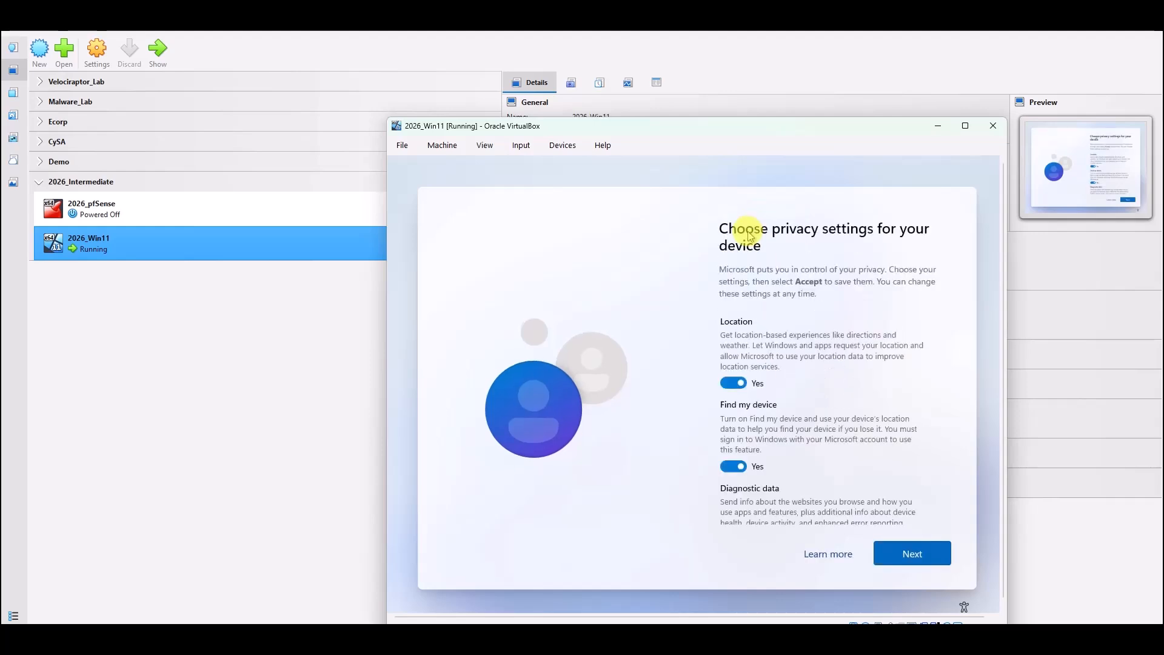
# Set Location, Find my device, Inking & typing and Tailored experiences to No, diagnostics Required only, then accept.
pyautogui.click(722, 387)
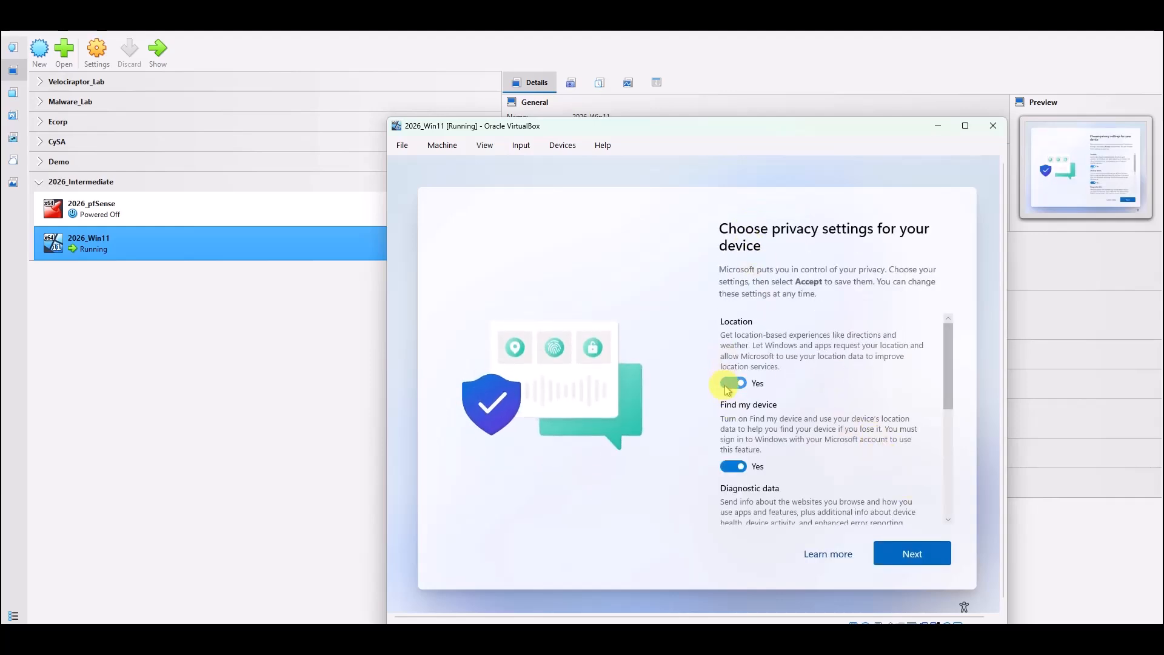
pyautogui.click(729, 456)
pyautogui.scroll(-3, 731, 444)
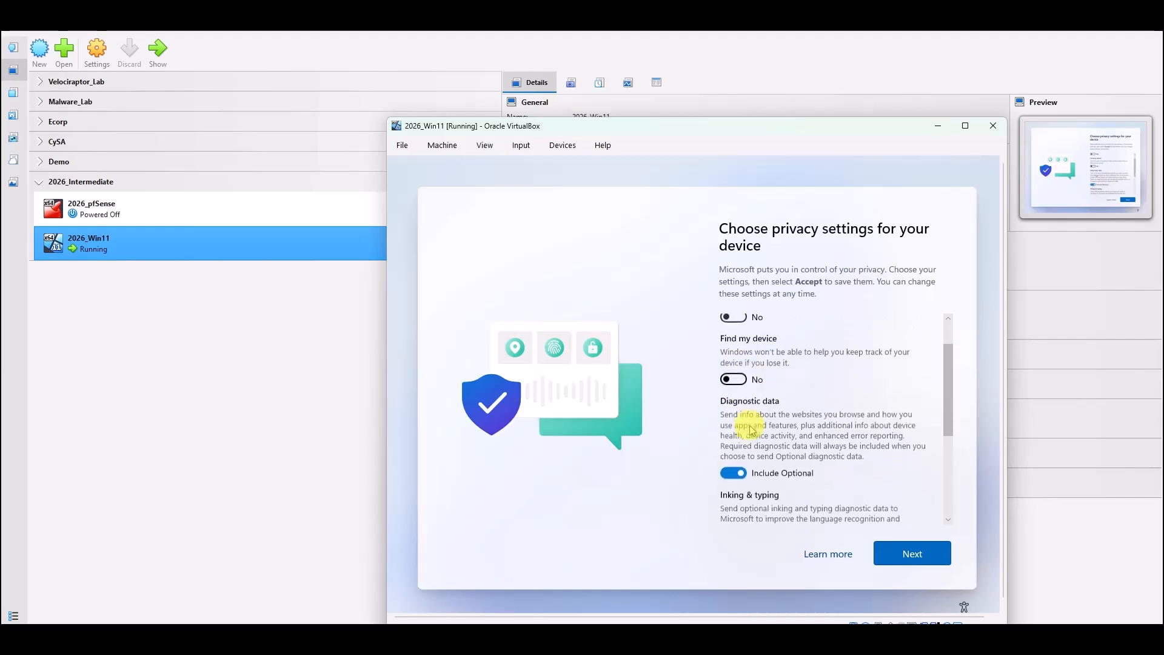
pyautogui.click(734, 434)
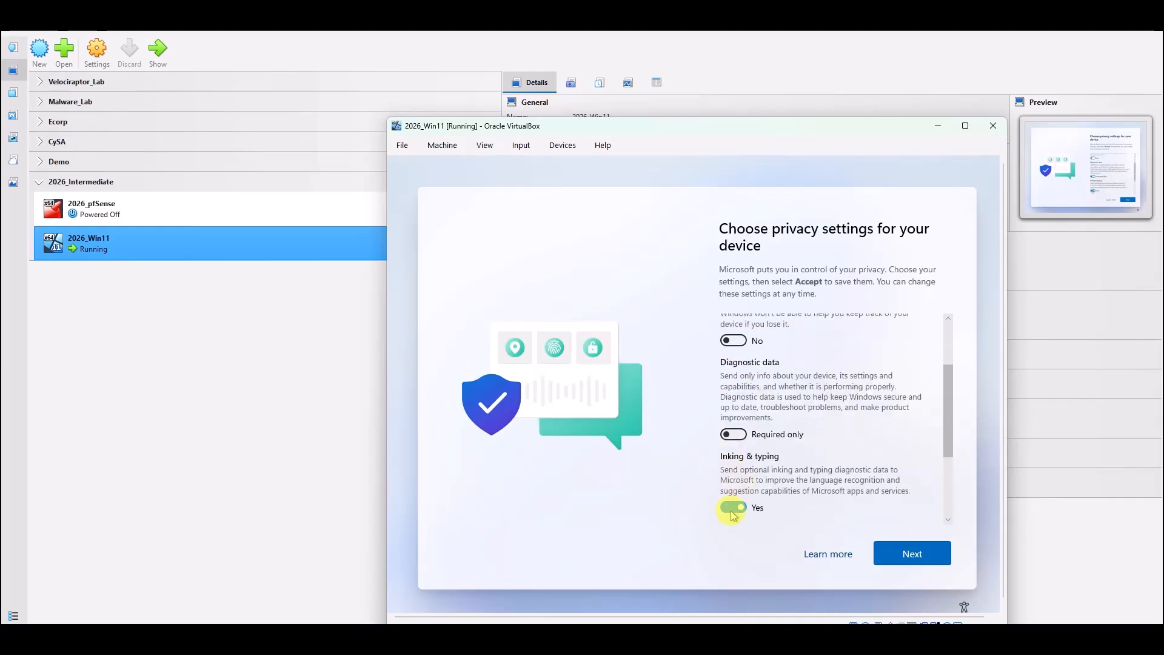
pyautogui.click(732, 508)
pyautogui.click(911, 552)
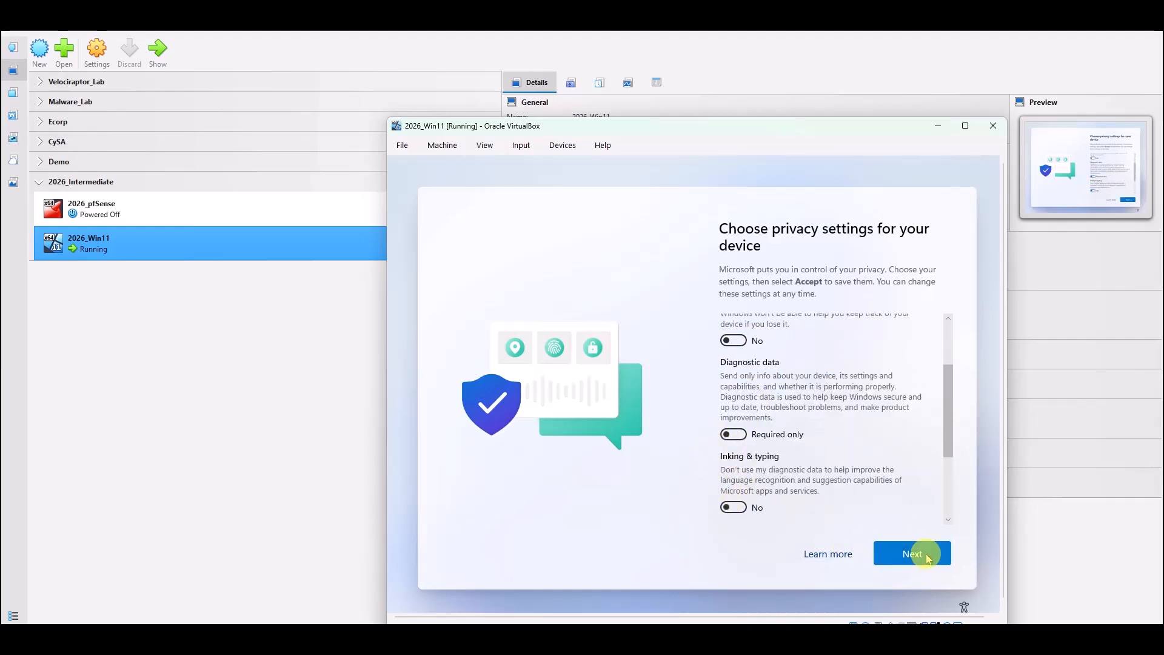
pyautogui.click(733, 459)
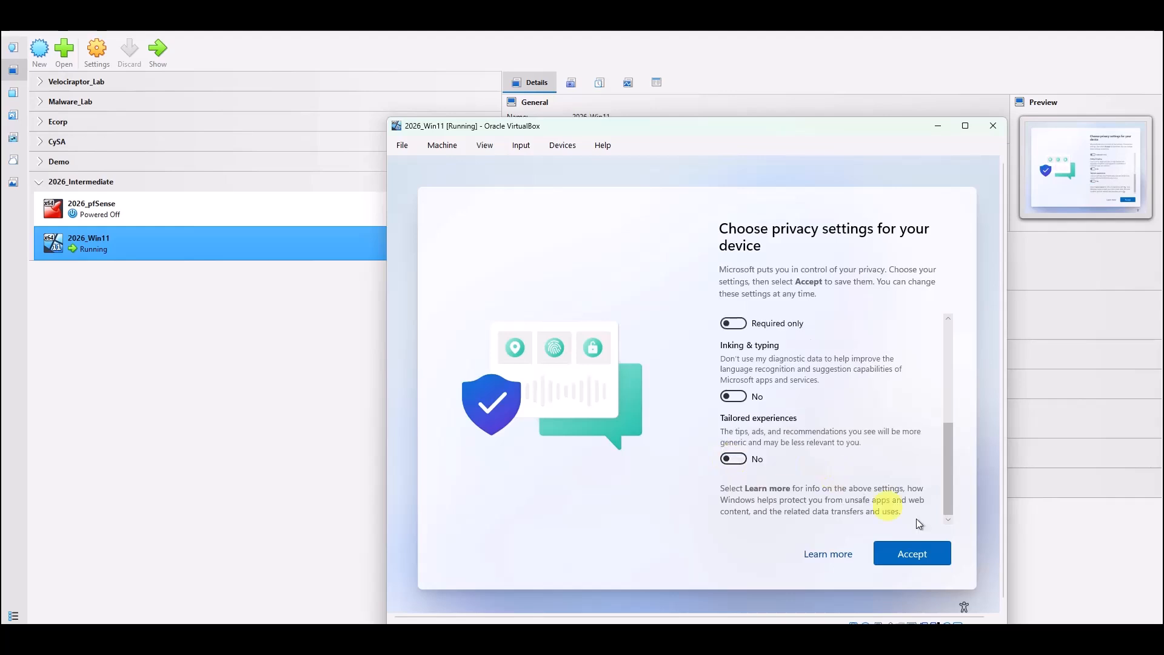
pyautogui.click(917, 552)
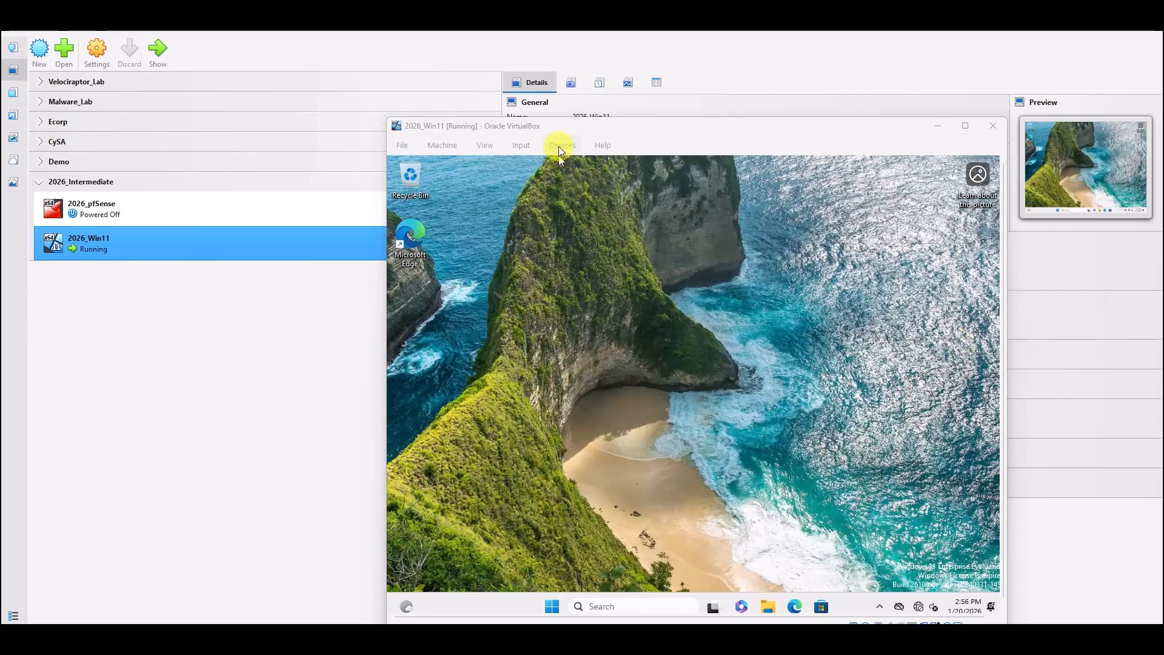
# Insert the Guest Additions CD image via Devices and open File Explorer in the guest.
pyautogui.click(558, 146)
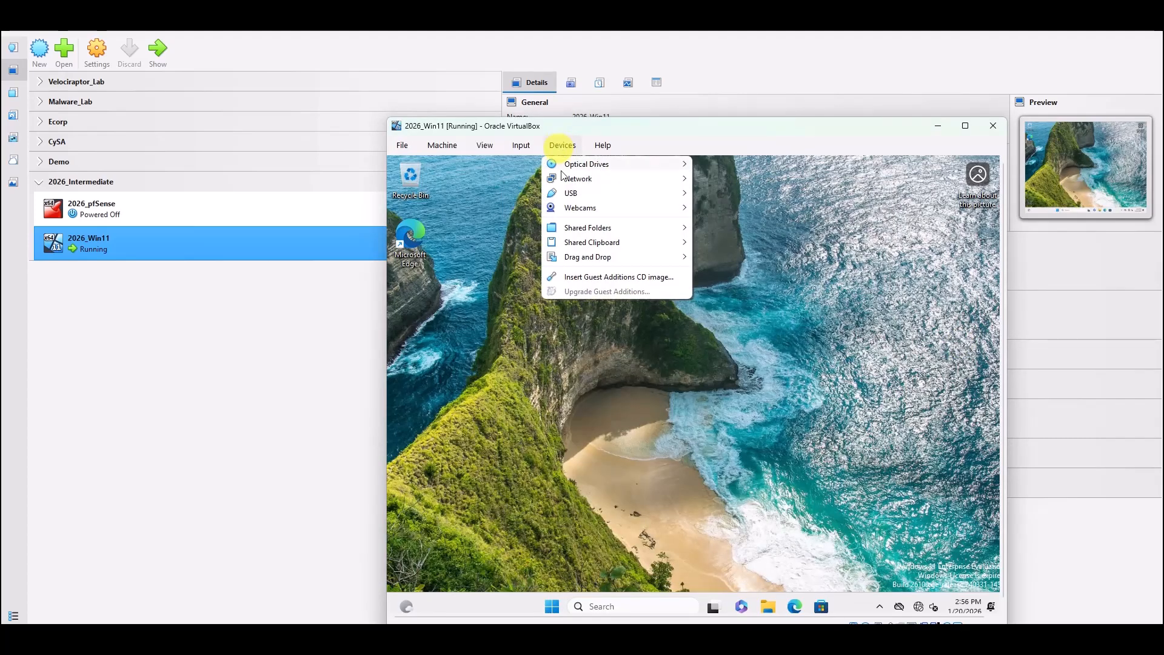
pyautogui.click(623, 277)
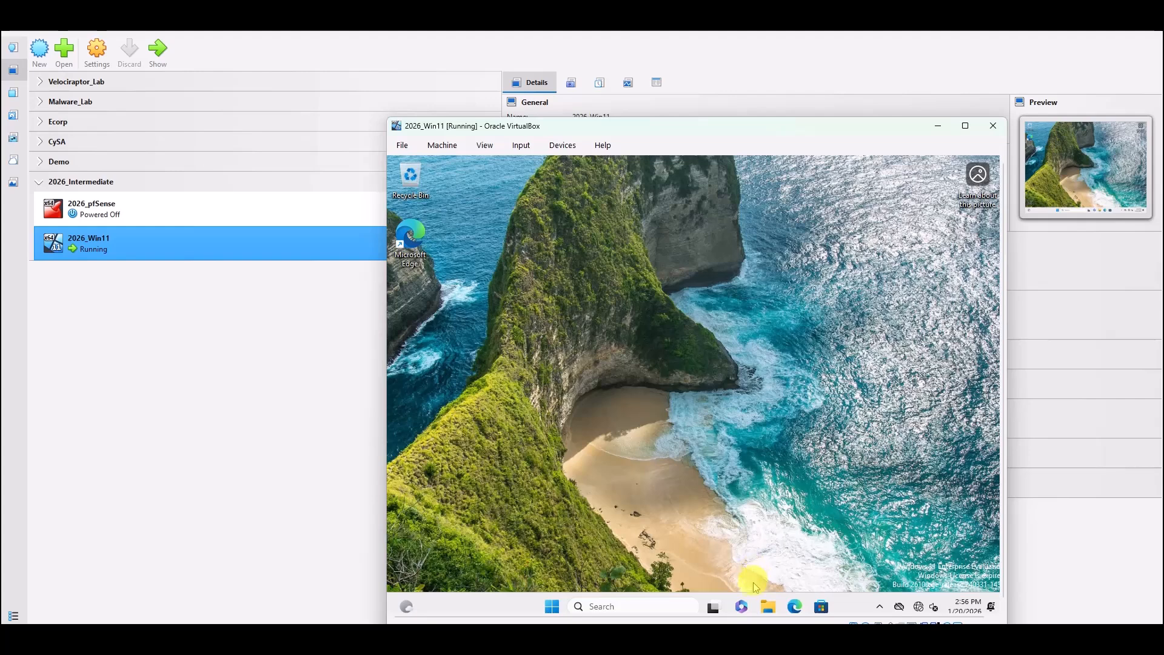
pyautogui.click(767, 606)
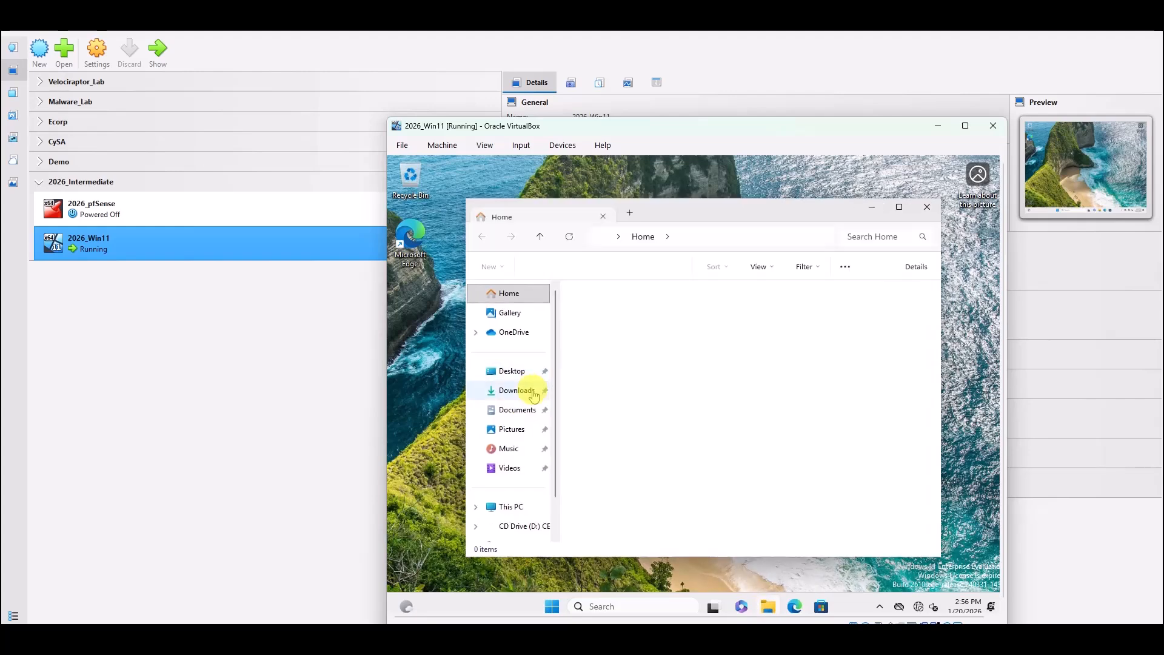
# From This PC, open the CD Drive and run VBoxWindowsAdditions-amd64 as administrator.
pyautogui.click(507, 510)
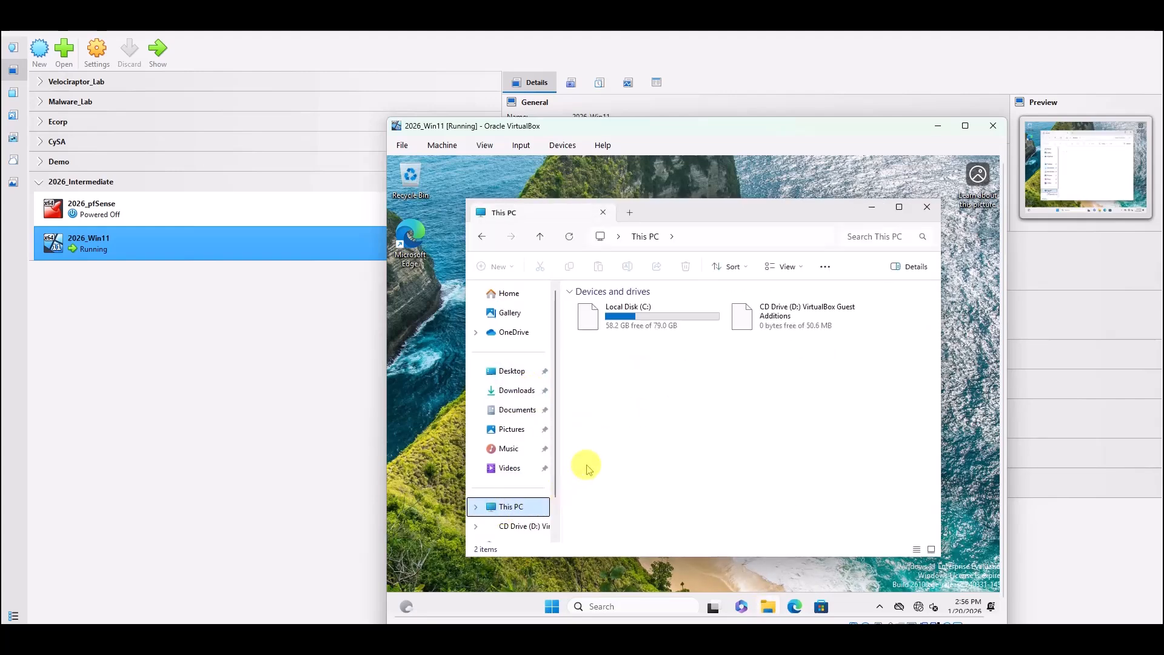
pyautogui.doubleClick(808, 319)
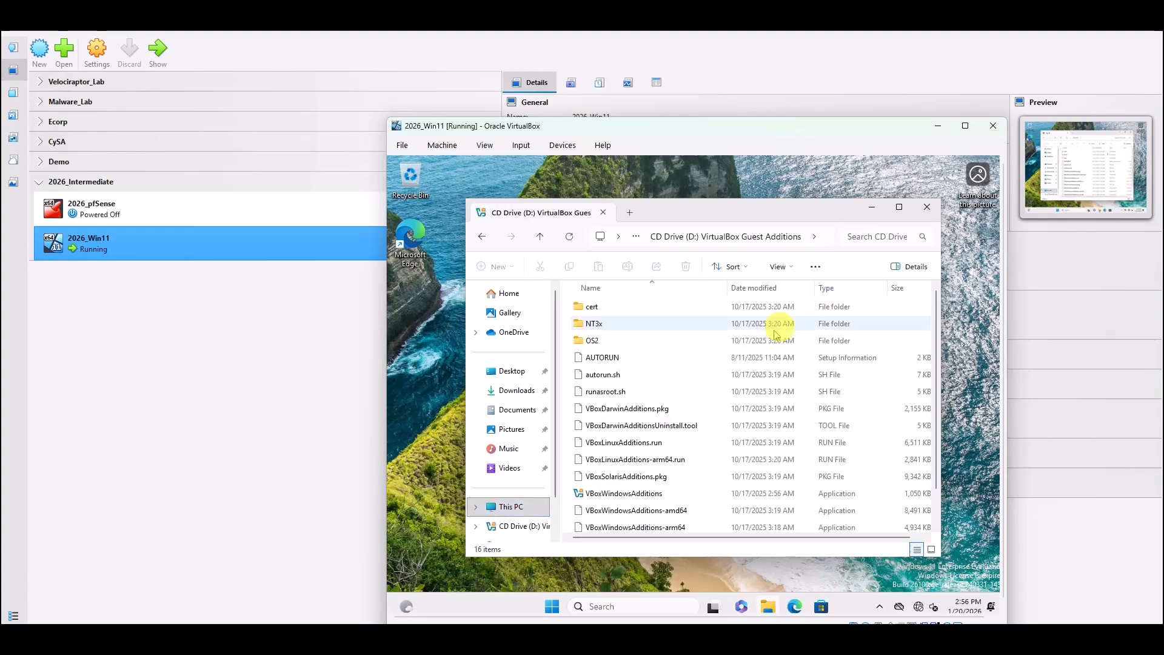
pyautogui.scroll(-1, 652, 321)
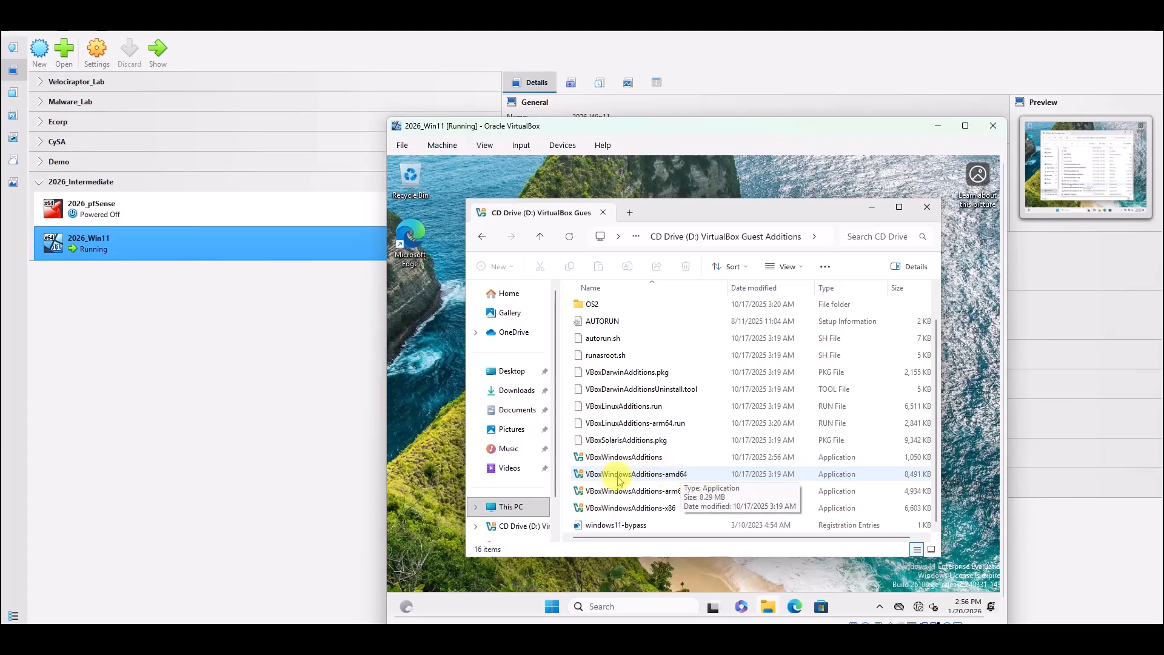
pyautogui.click(671, 475)
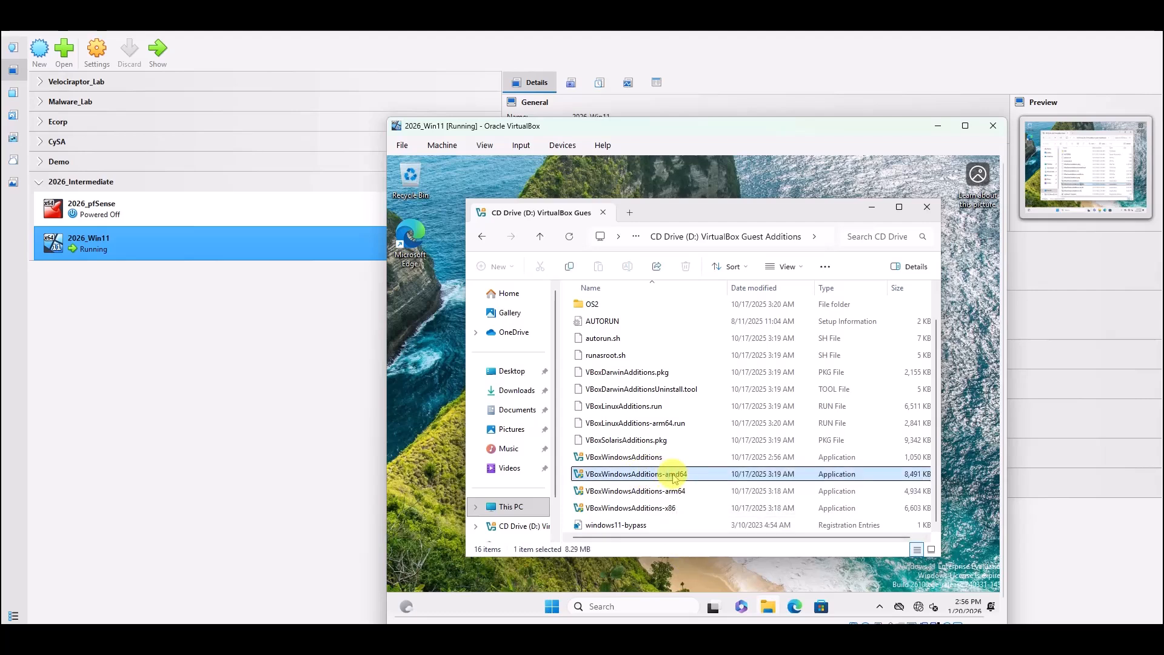
pyautogui.rightClick(672, 476)
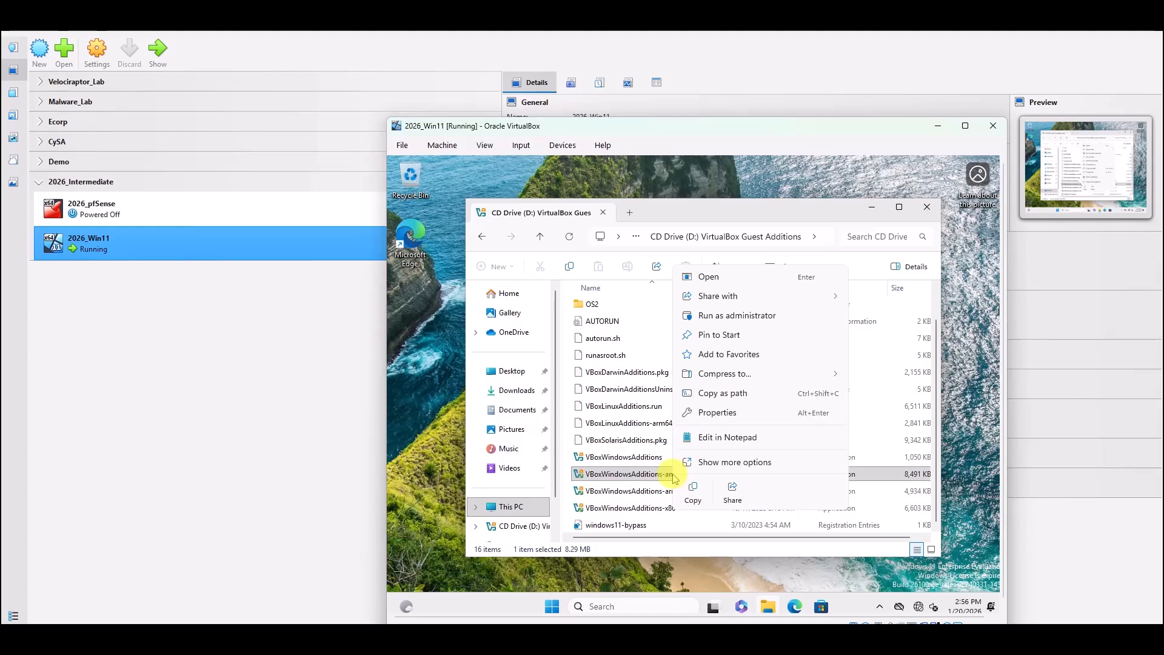
pyautogui.click(703, 316)
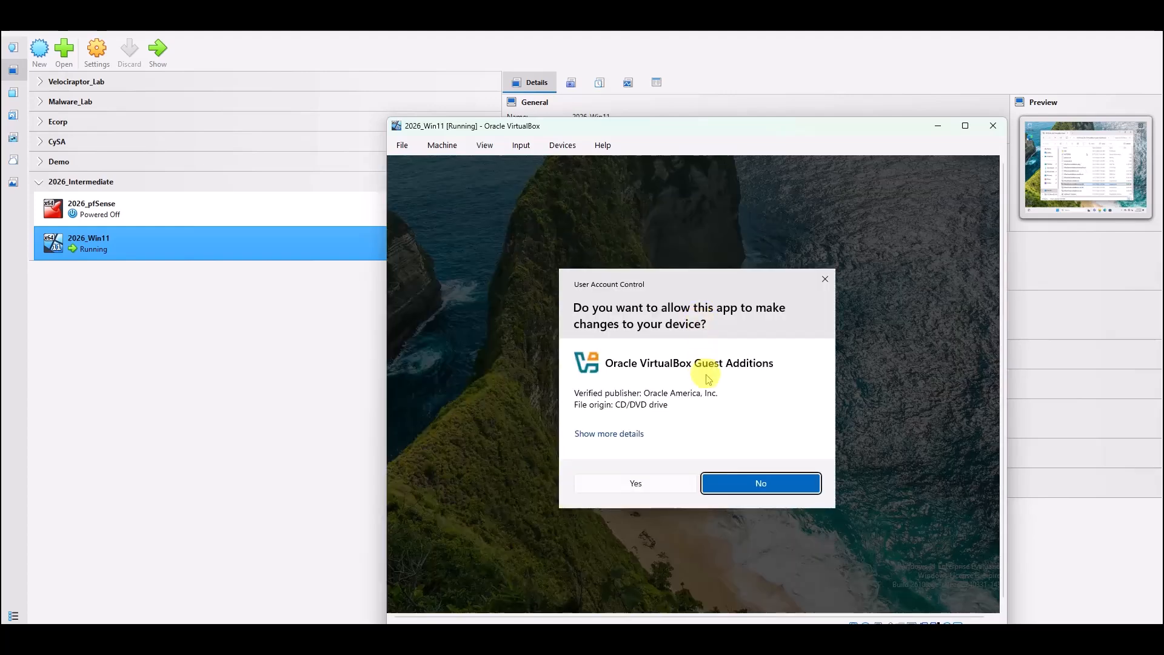
# Approve the UAC prompt, install Guest Additions with default components, and reboot now.
pyautogui.click(645, 483)
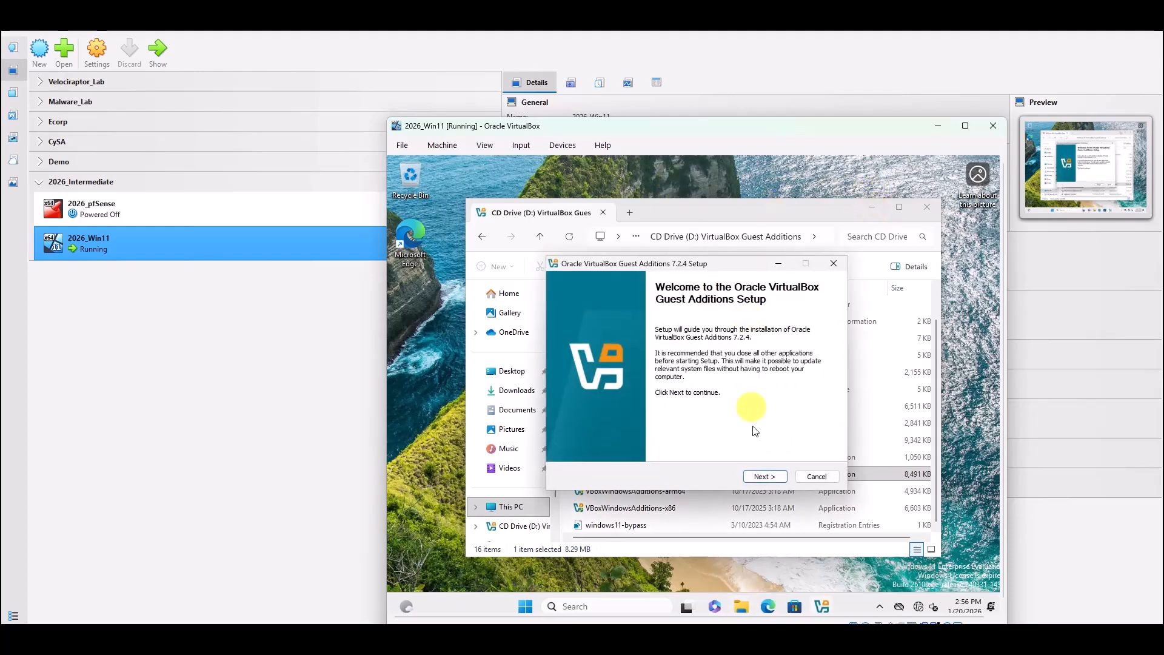
pyautogui.click(766, 477)
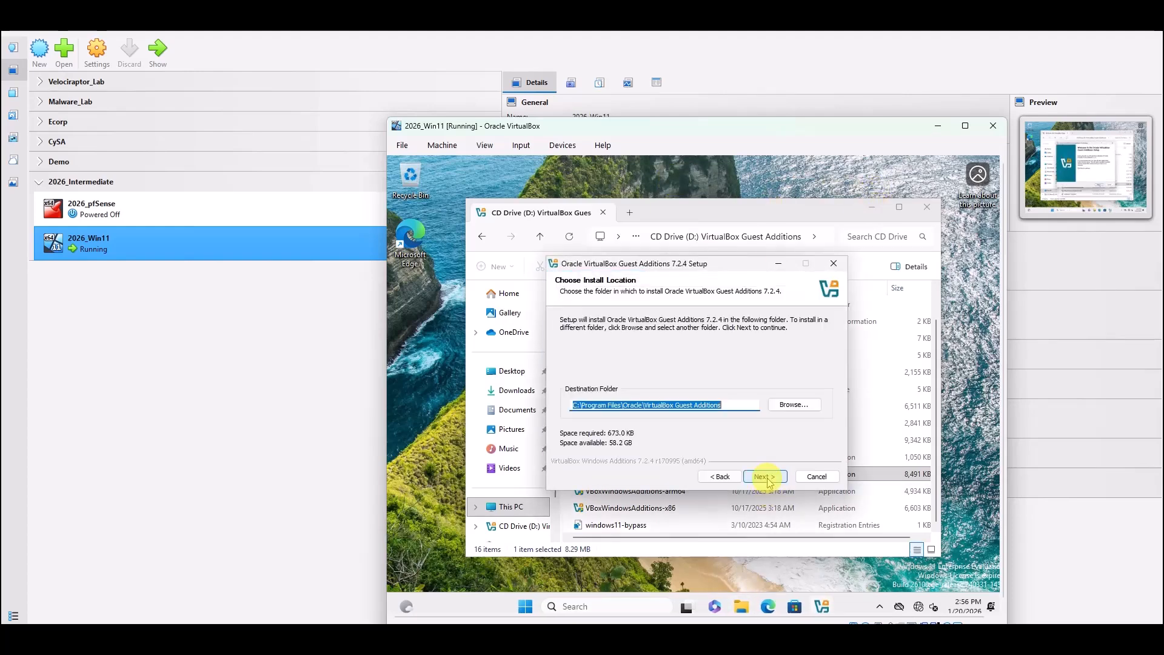
pyautogui.click(766, 477)
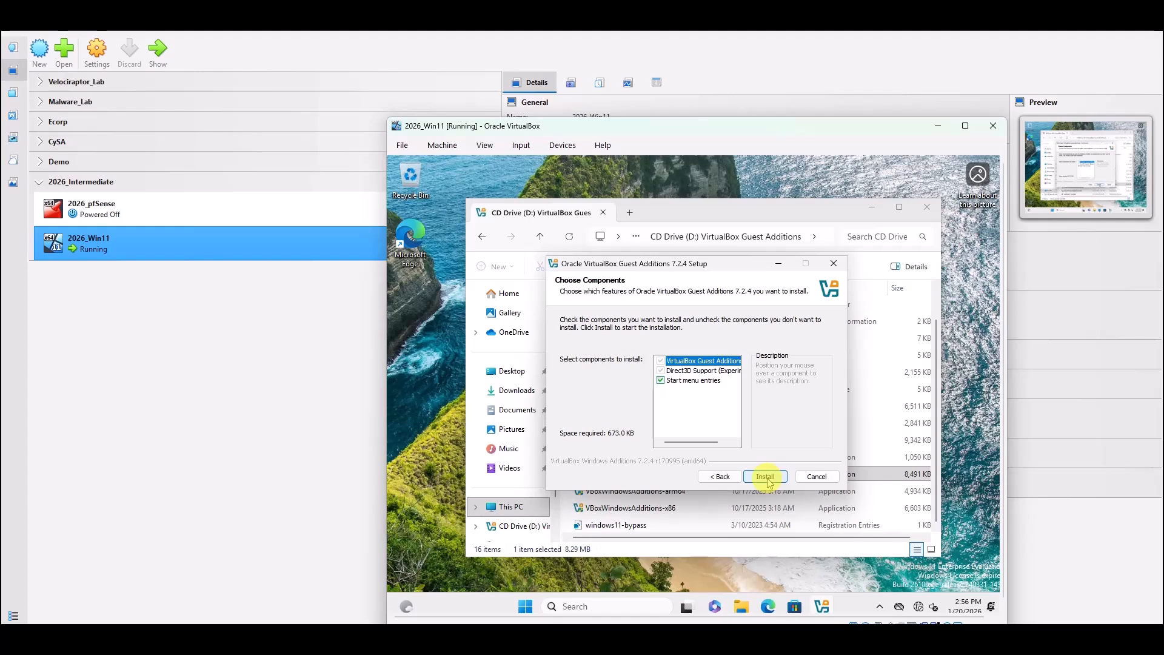
pyautogui.click(765, 476)
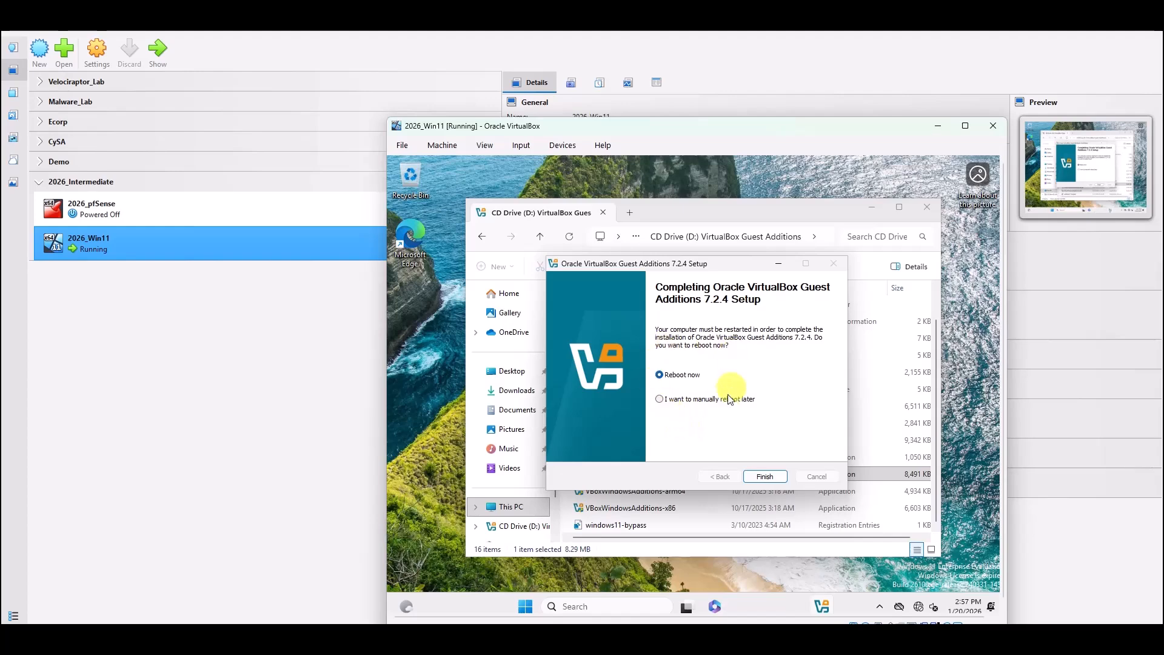
pyautogui.click(766, 476)
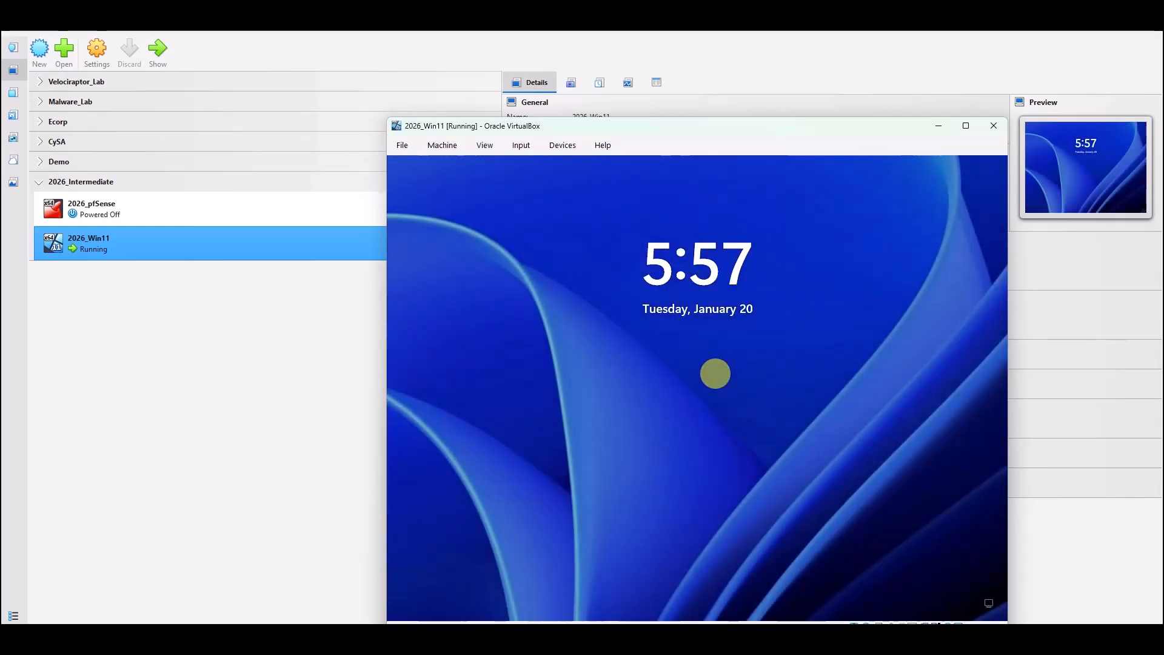
# Maximize the VM, sign in with the account password, and leave full-screen with Host+F.
pyautogui.click(963, 126)
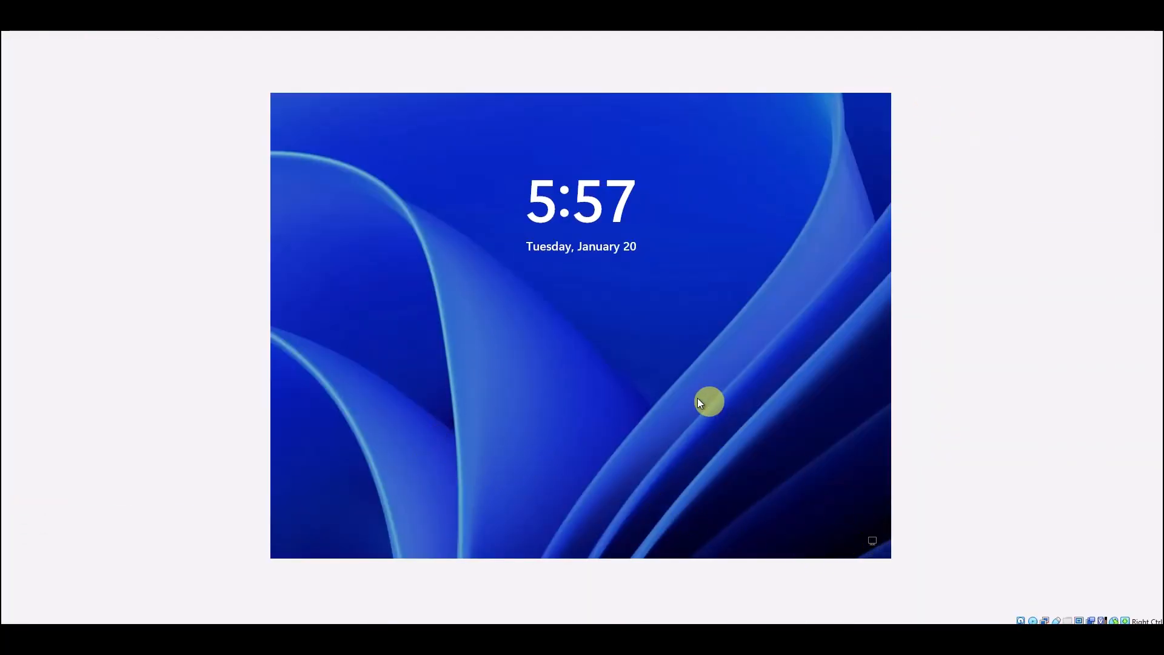
pyautogui.click(579, 307)
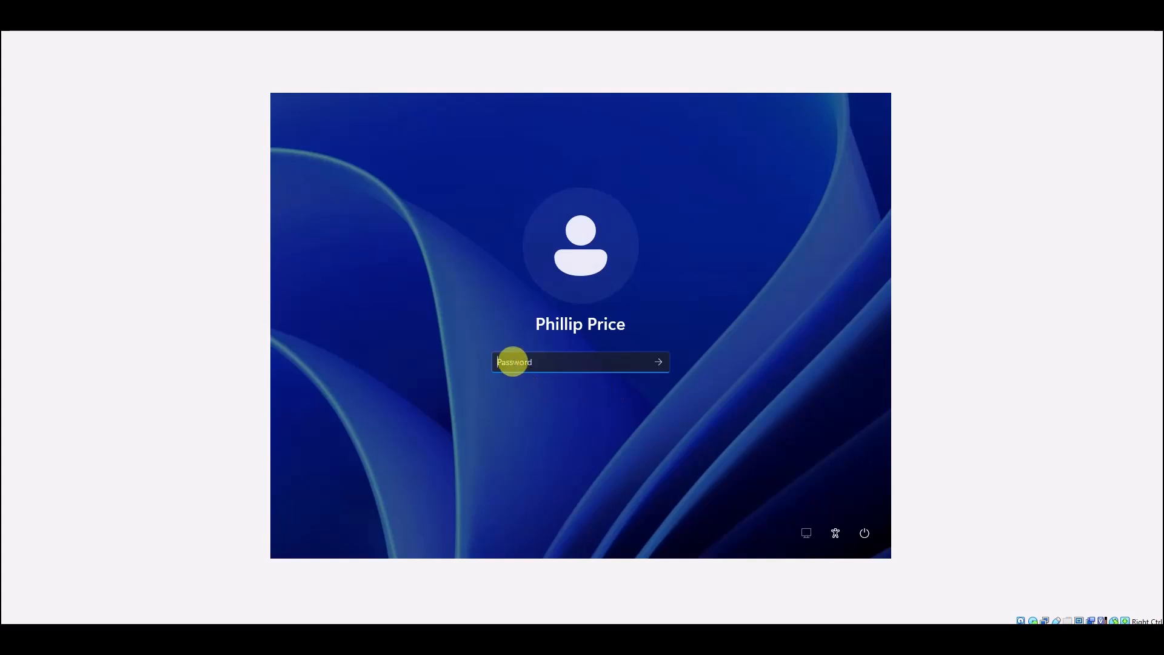
pyautogui.write('p')
pyautogui.press('Return')
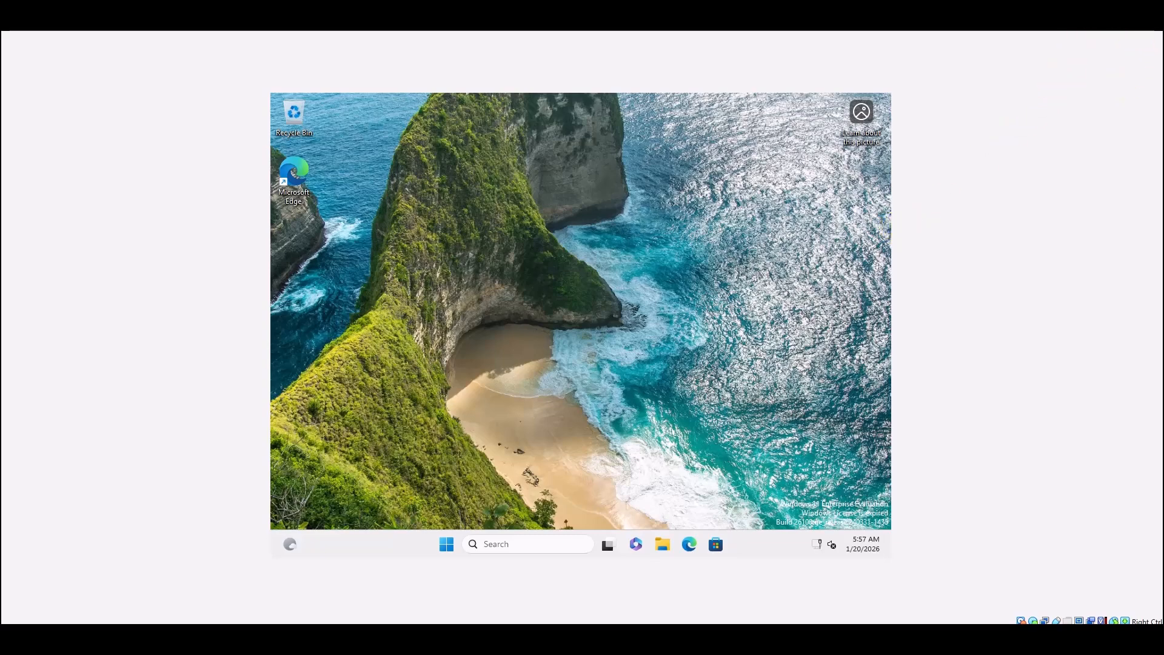
pyautogui.press('Control_R+f')
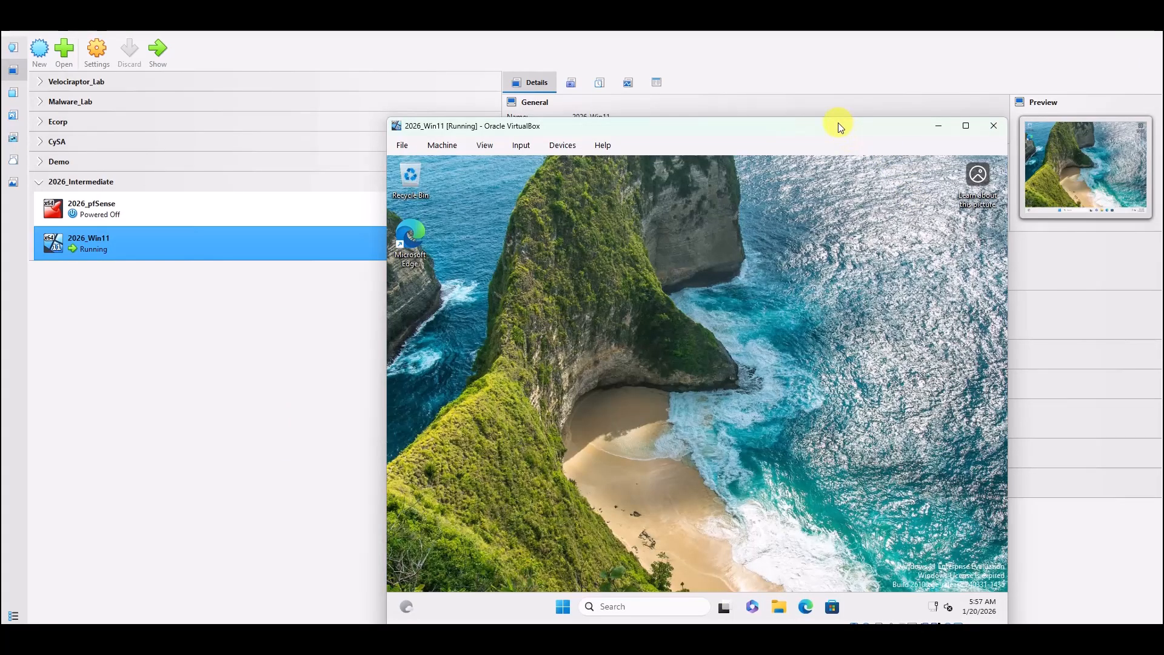
# Shrink and enlarge the VM window to check guest rescaling, maximize it, then switch to VirtualBox Manager.
pyautogui.moveTo(838, 126); pyautogui.dragTo(679, 53)
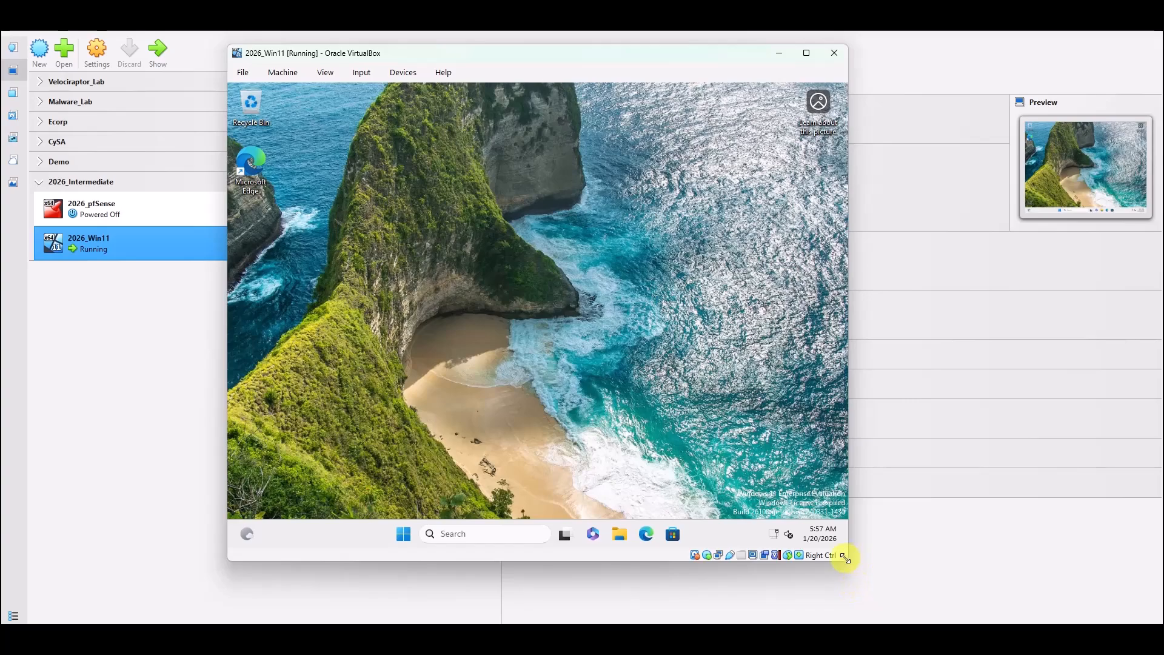
pyautogui.moveTo(844, 557); pyautogui.dragTo(257, 83)
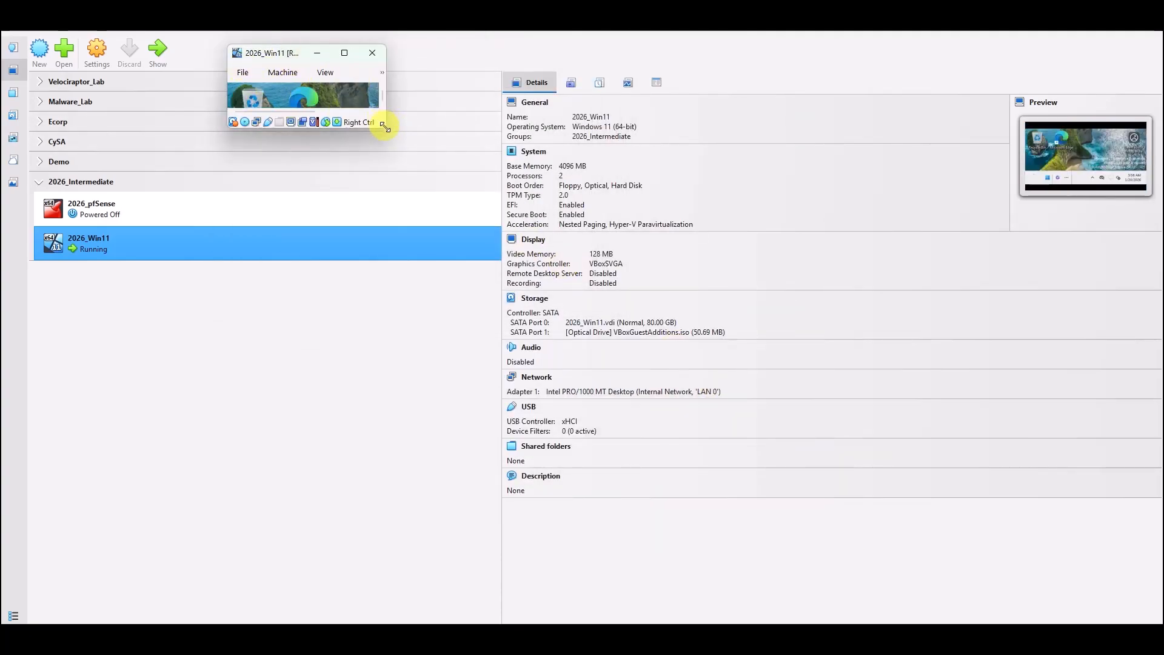
pyautogui.moveTo(384, 123); pyautogui.dragTo(1095, 605)
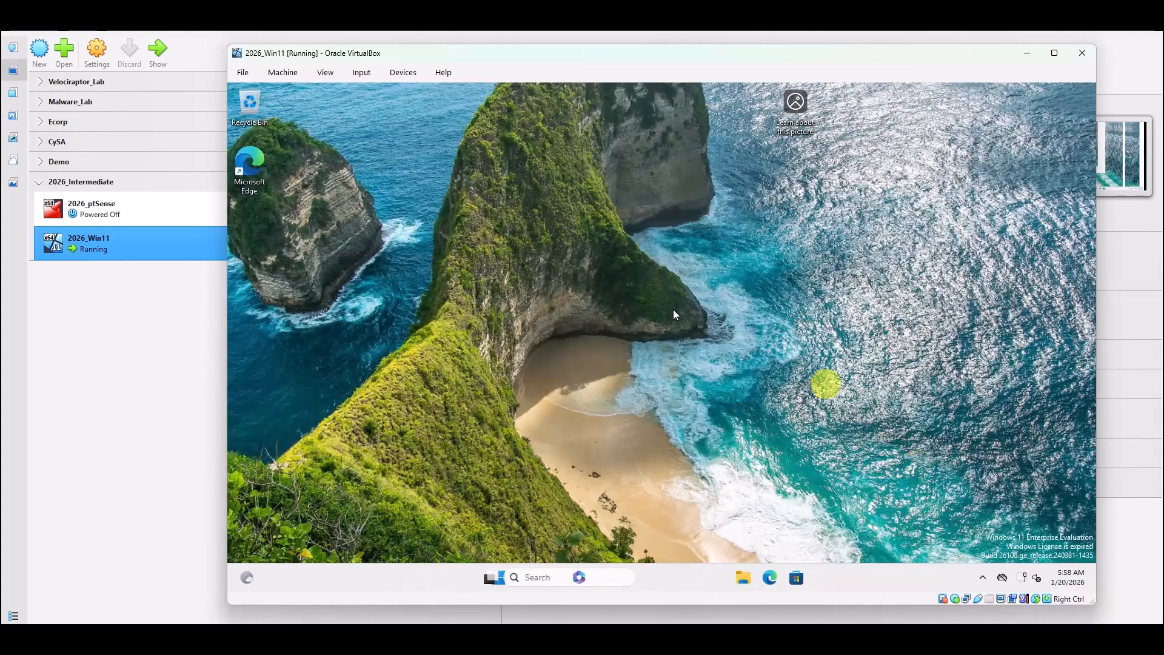
pyautogui.click(1054, 53)
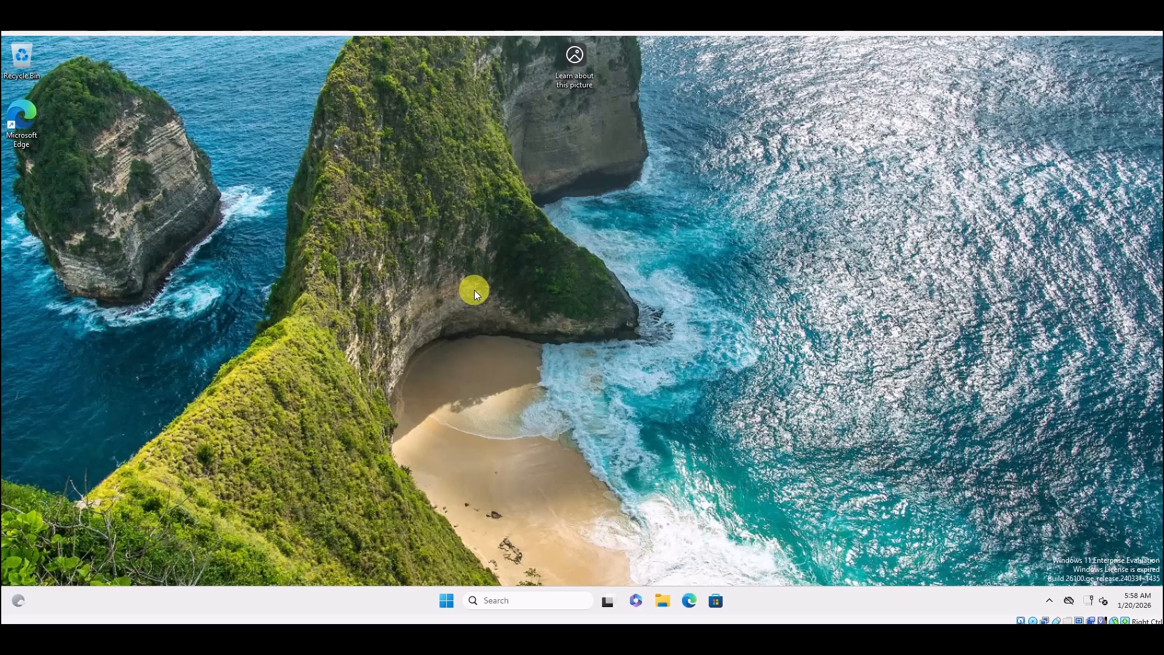
pyautogui.moveTo(341, 636)
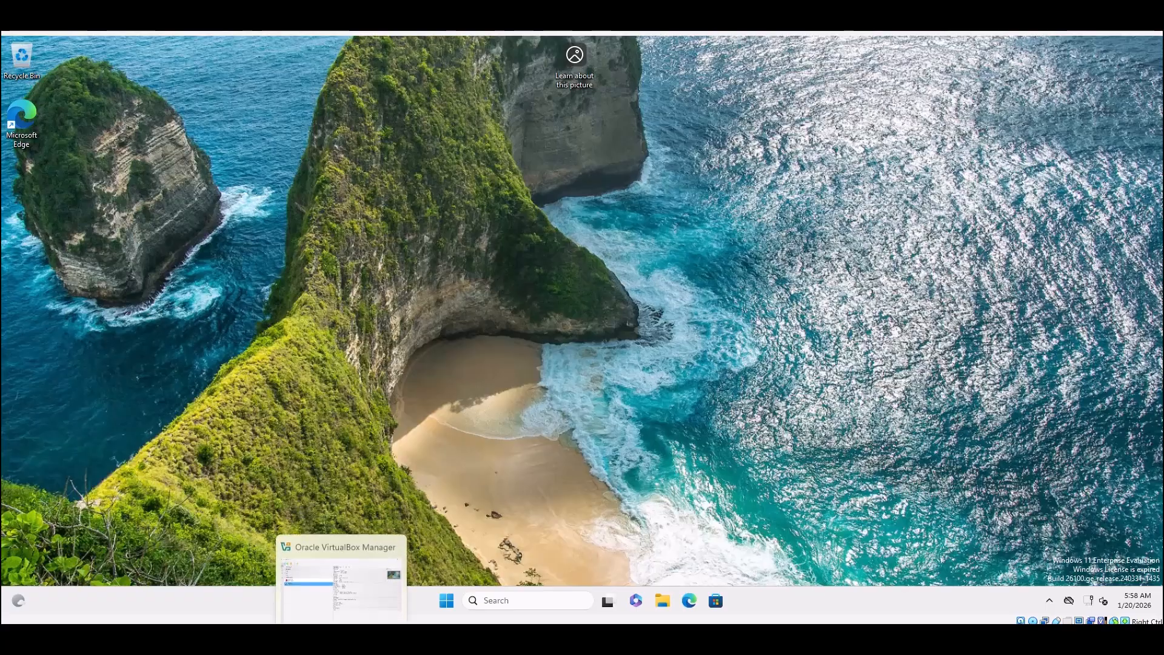
pyautogui.click(388, 573)
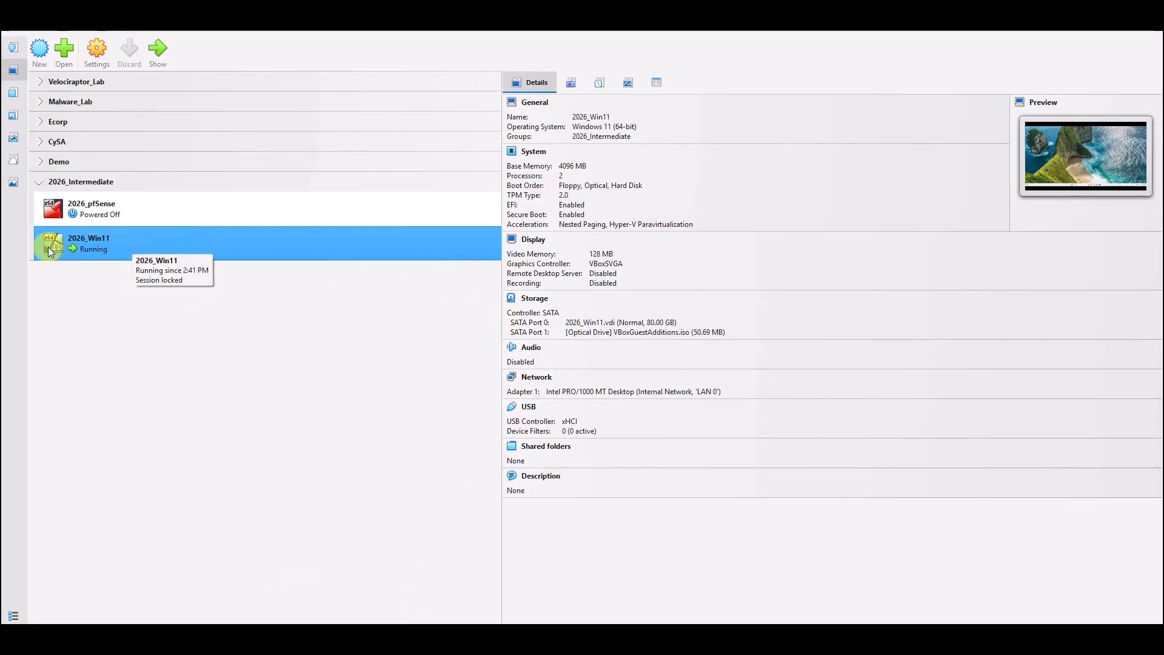
# In 2026_Win11's General > Features settings, make Shared Clipboard and Drag'n'Drop Bidirectional, then save.
pyautogui.click(94, 51)
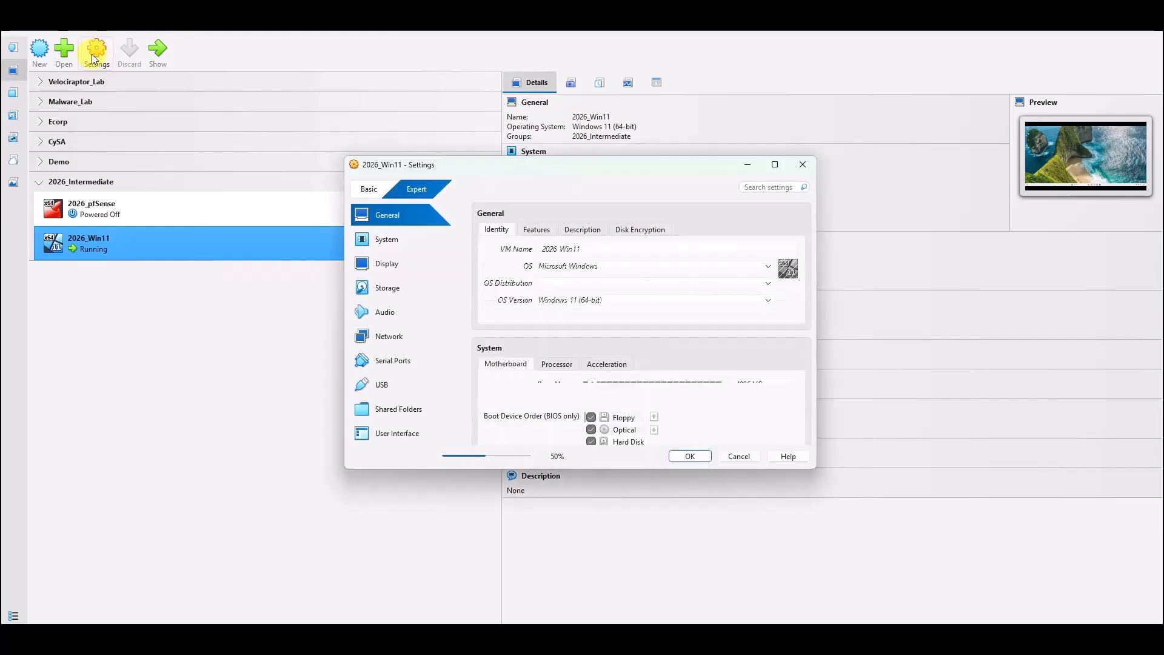
pyautogui.click(531, 230)
pyautogui.click(559, 265)
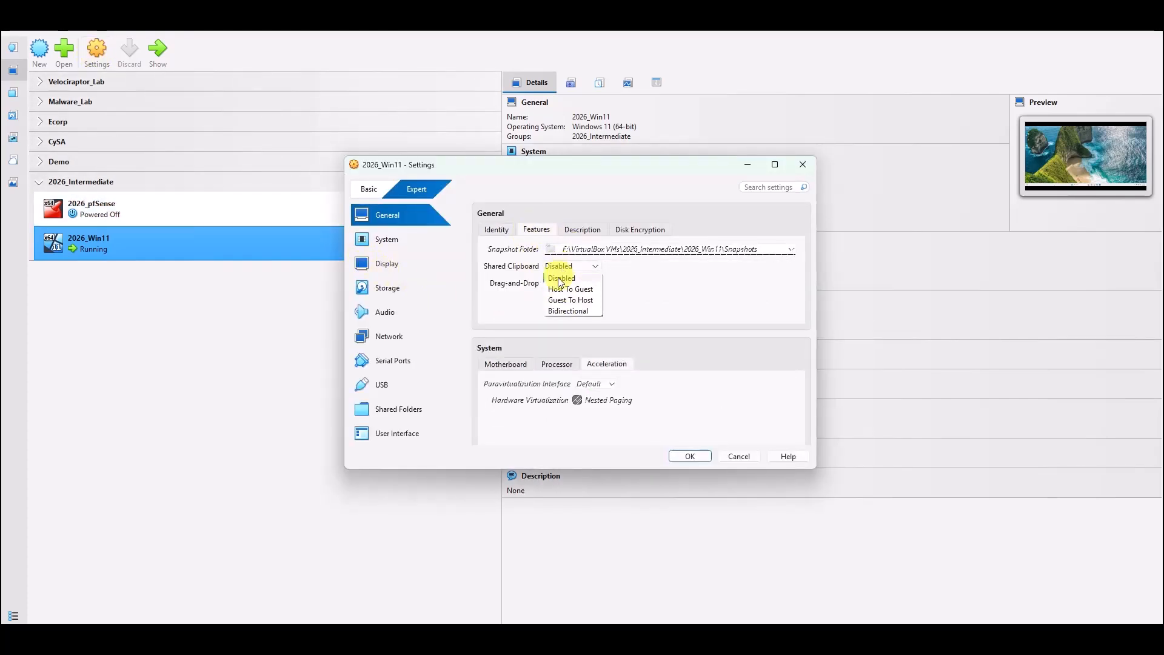
pyautogui.click(568, 311)
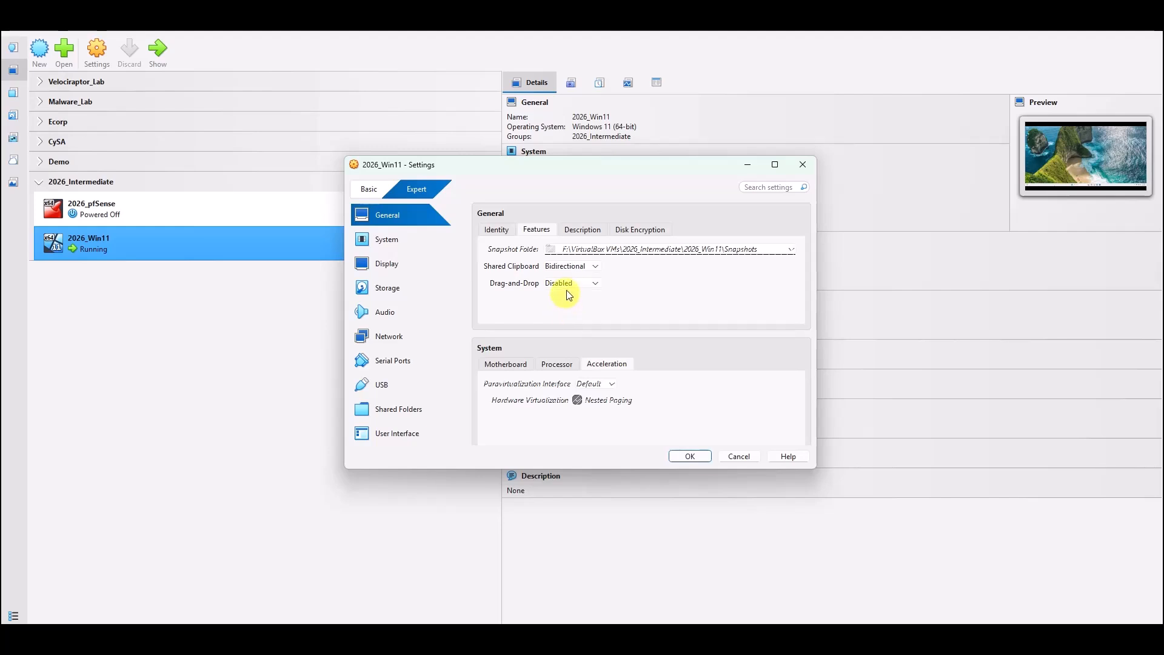
pyautogui.click(566, 283)
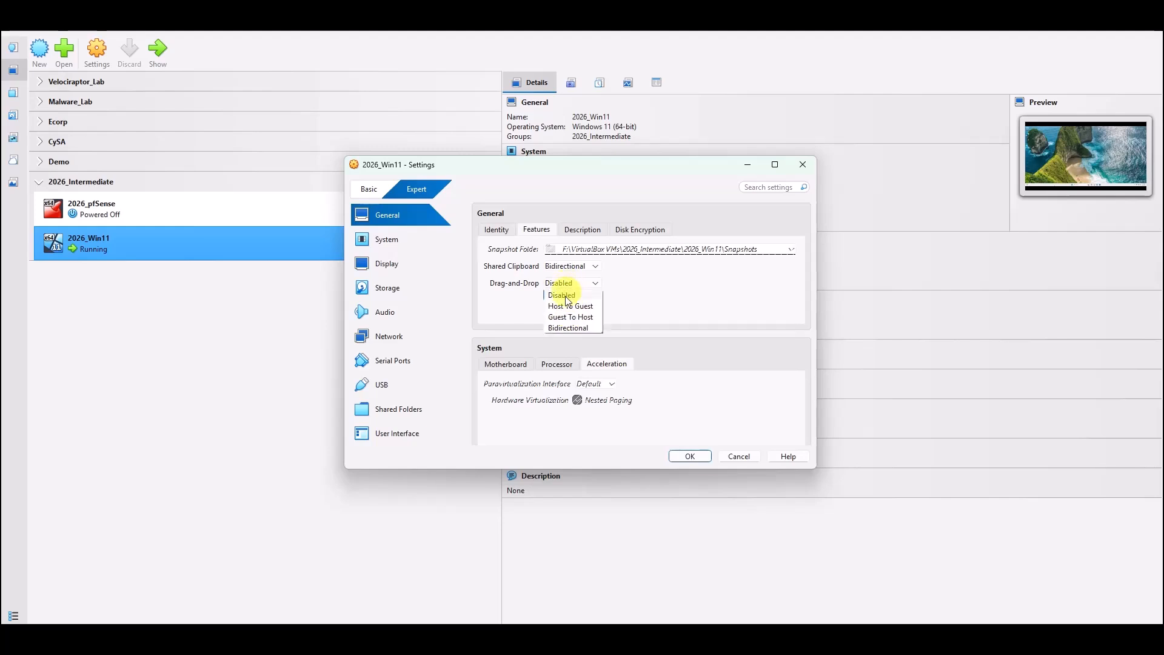
pyautogui.click(562, 328)
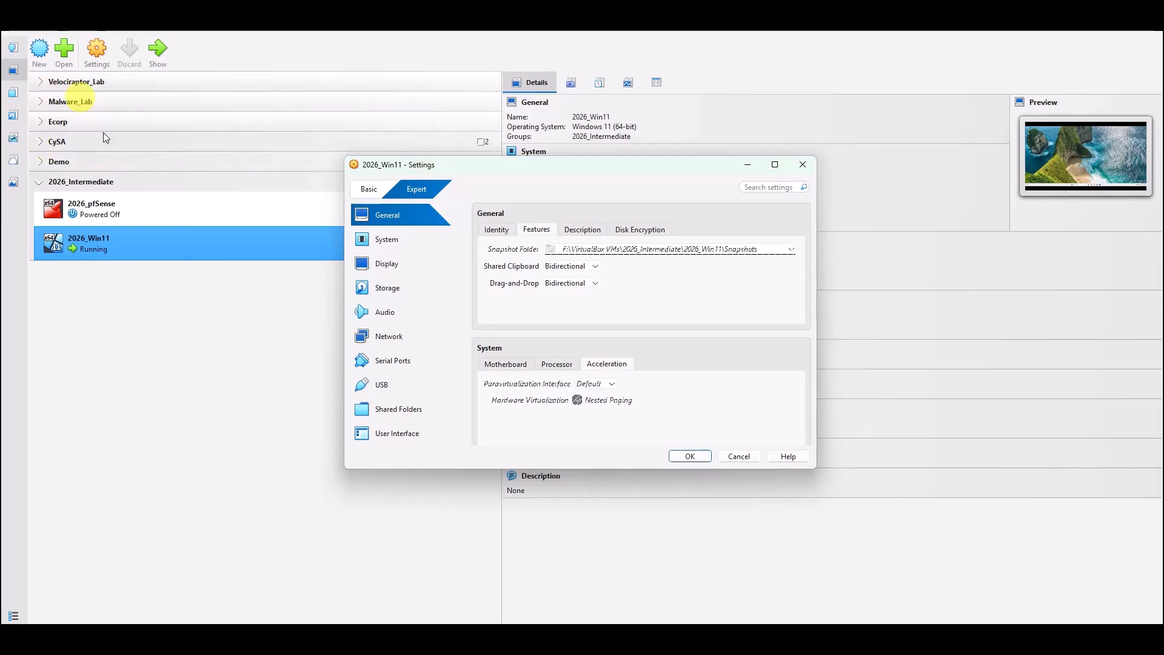
pyautogui.click(689, 458)
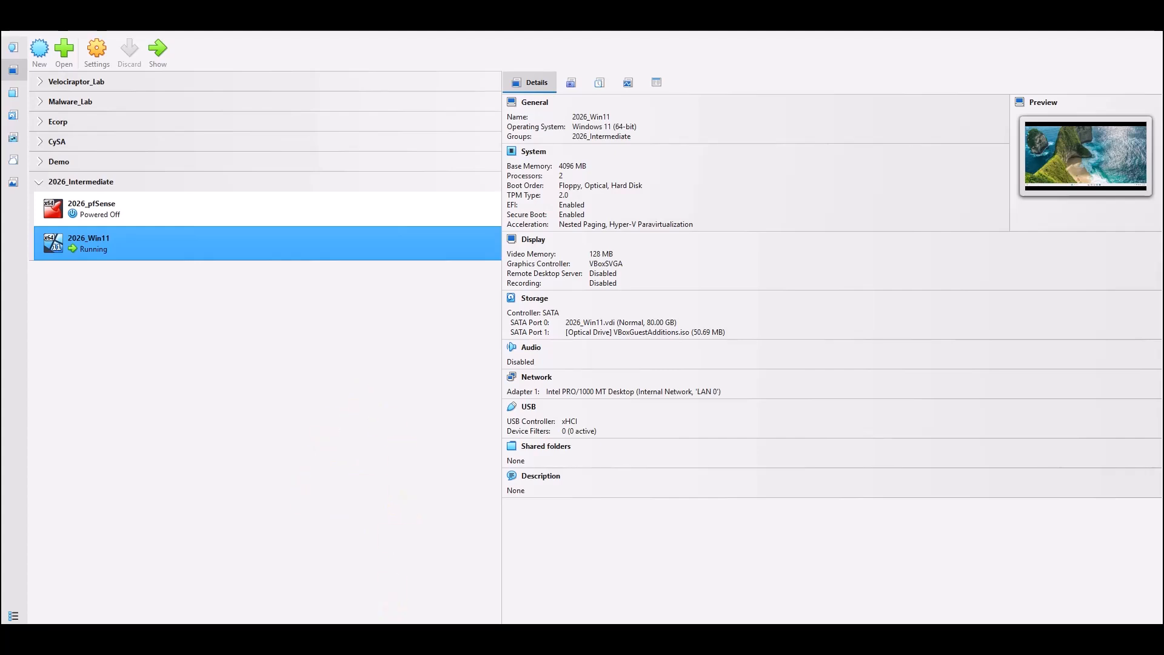
pyautogui.click(475, 640)
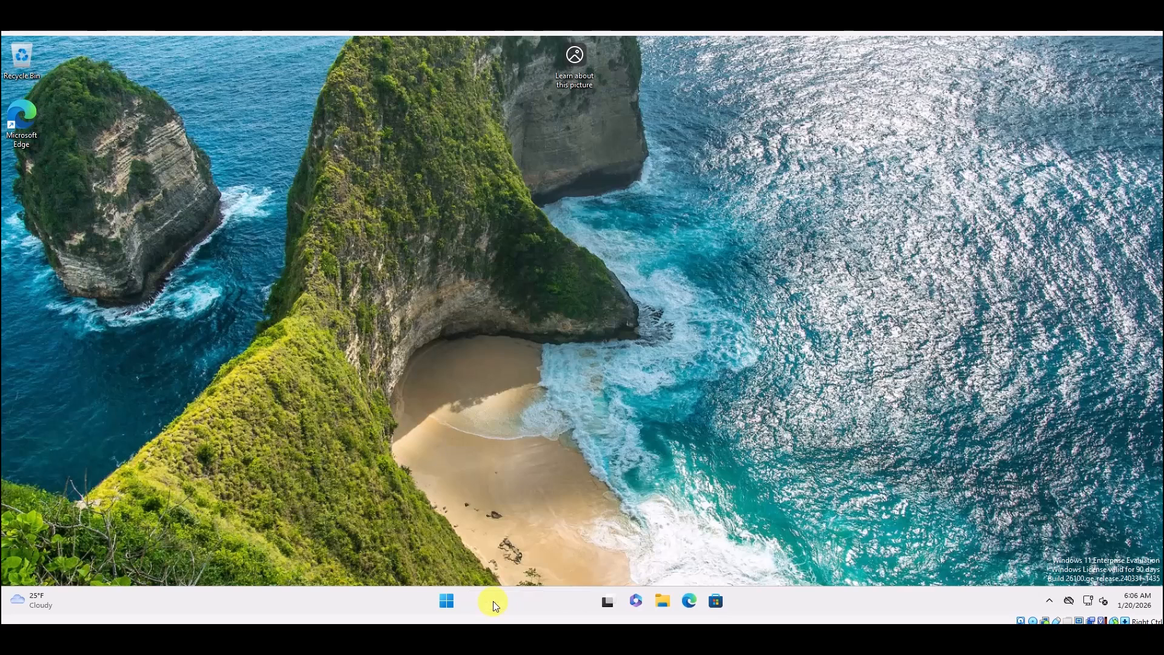
# Launch Command Prompt in the Windows 11 guest via a 'cmd' search.
pyautogui.click(493, 601)
pyautogui.write('cmd')
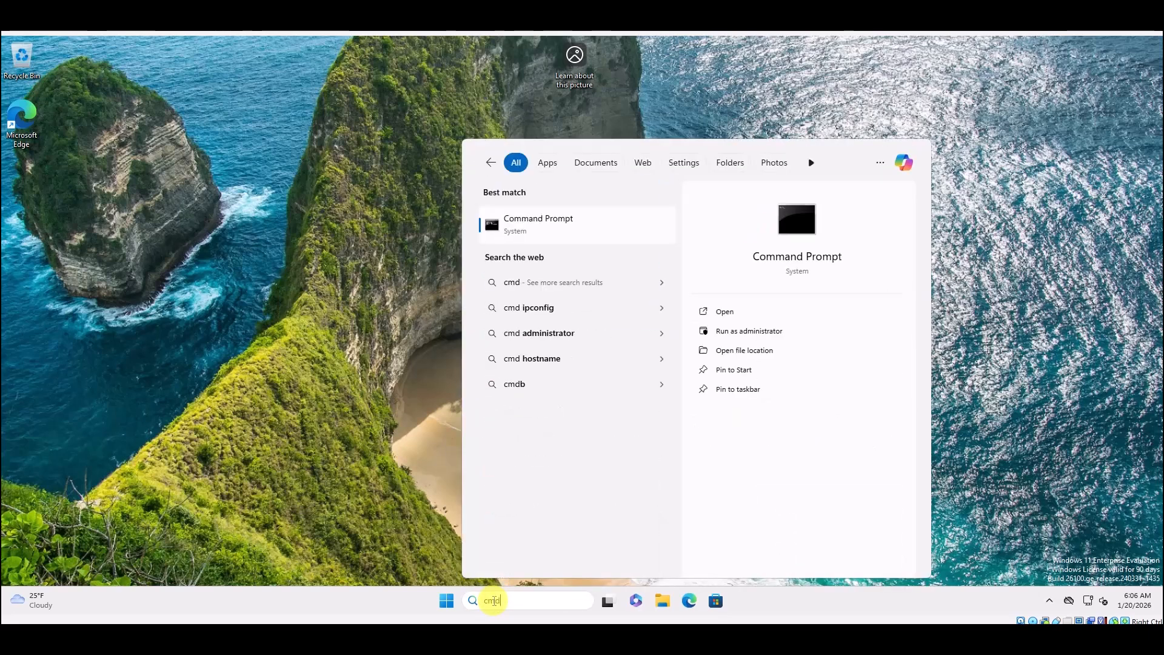
pyautogui.press('Return')
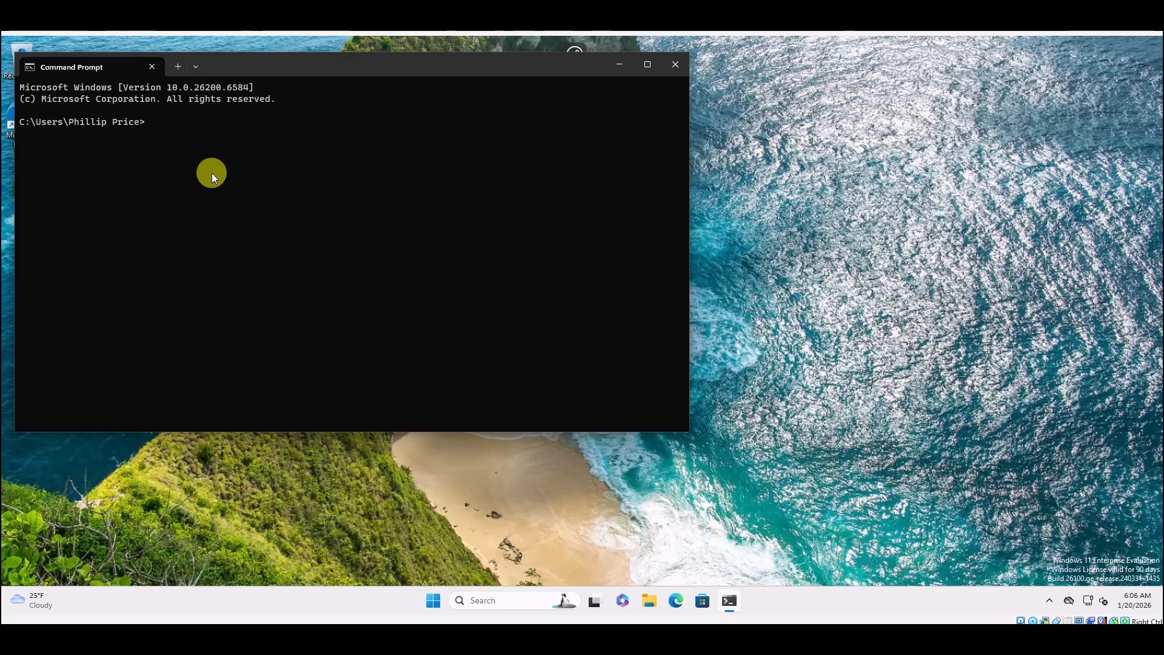
# Run ipconfig and highlight the guest's IPv4 address 10.0.1.11.
pyautogui.write('ipconfig')
pyautogui.press('Return')
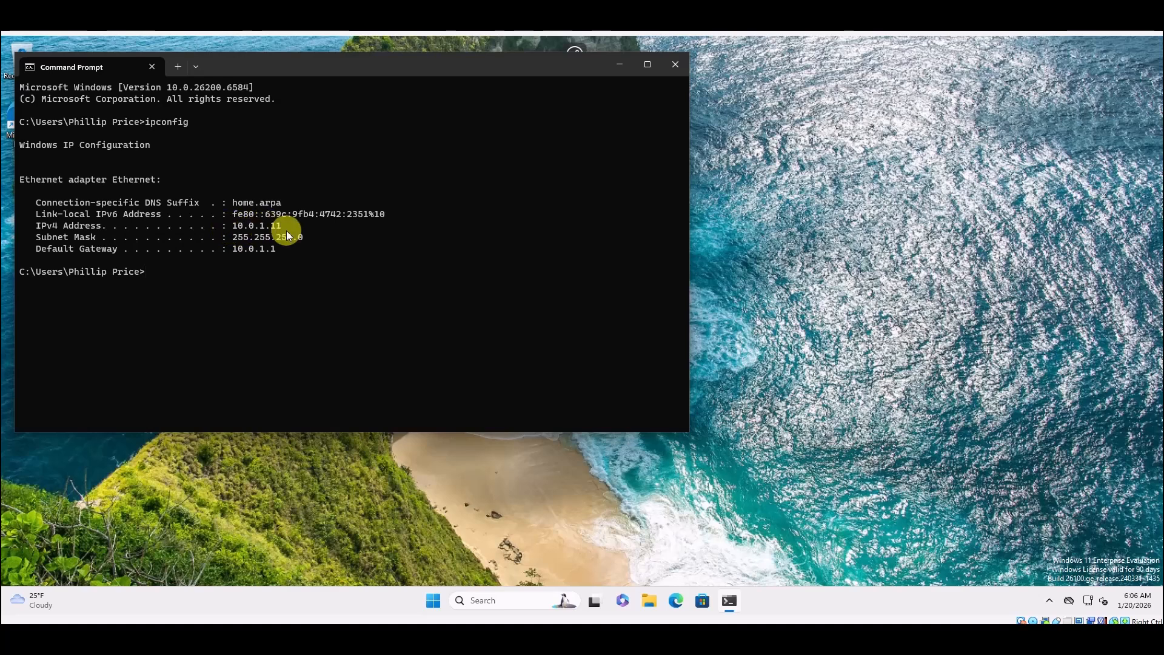
pyautogui.moveTo(271, 228); pyautogui.dragTo(231, 227)
pyautogui.click(324, 298)
# Check the pfSense console's LAN address against the guest's gateway.
pyautogui.moveTo(475, 622)
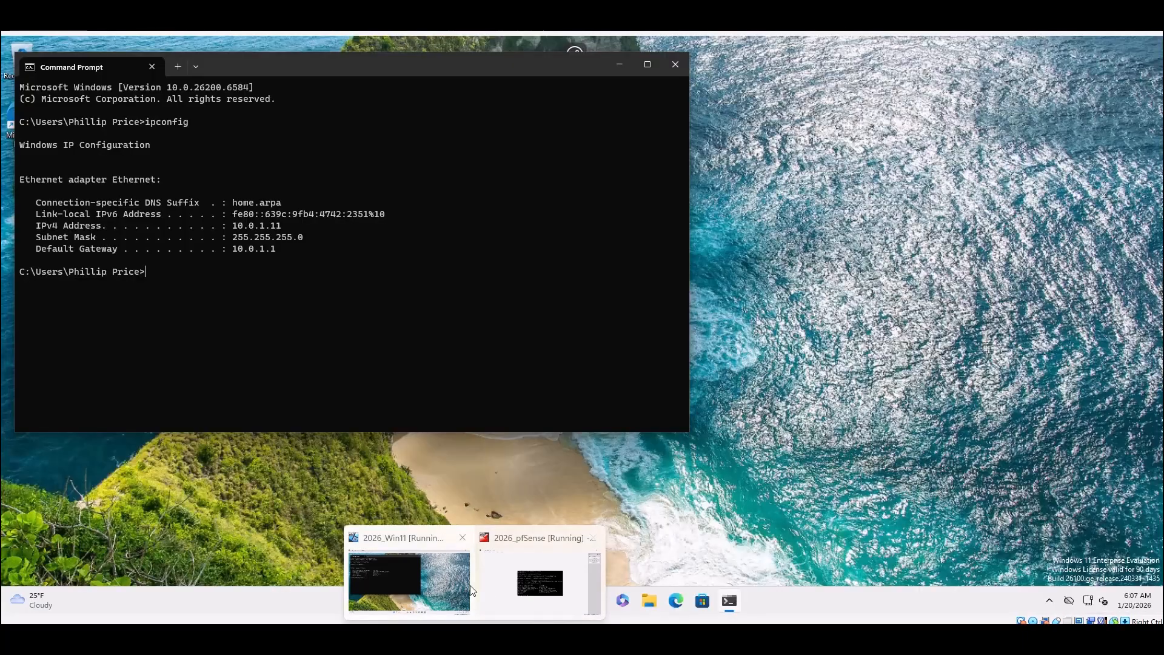
pyautogui.click(511, 588)
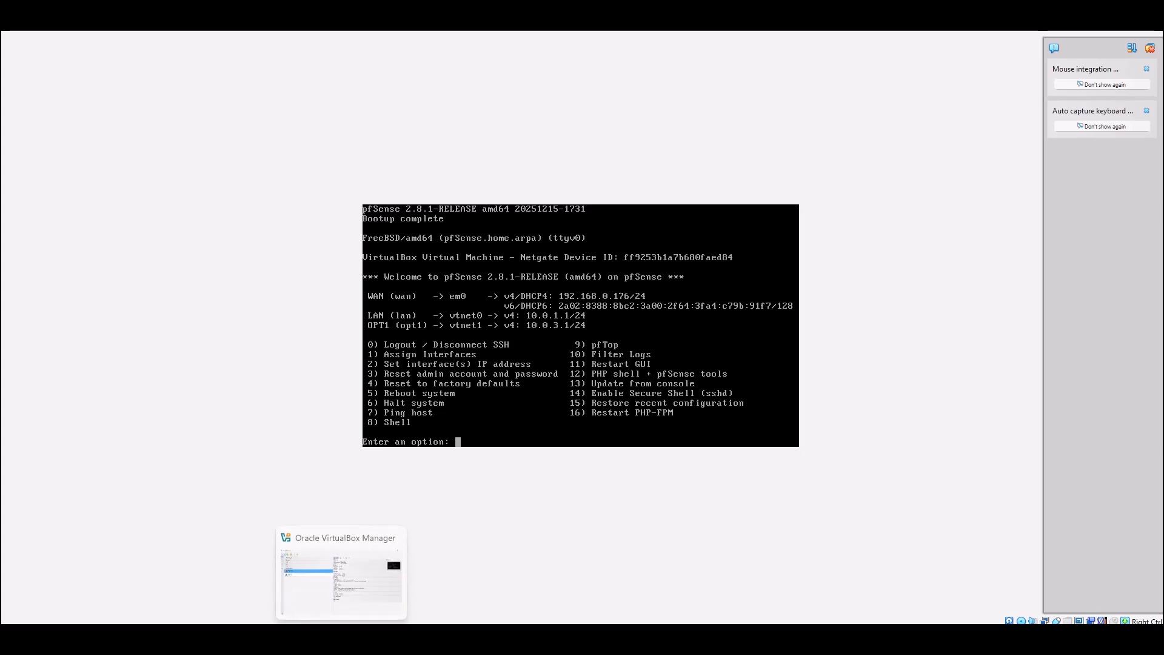
pyautogui.click(339, 604)
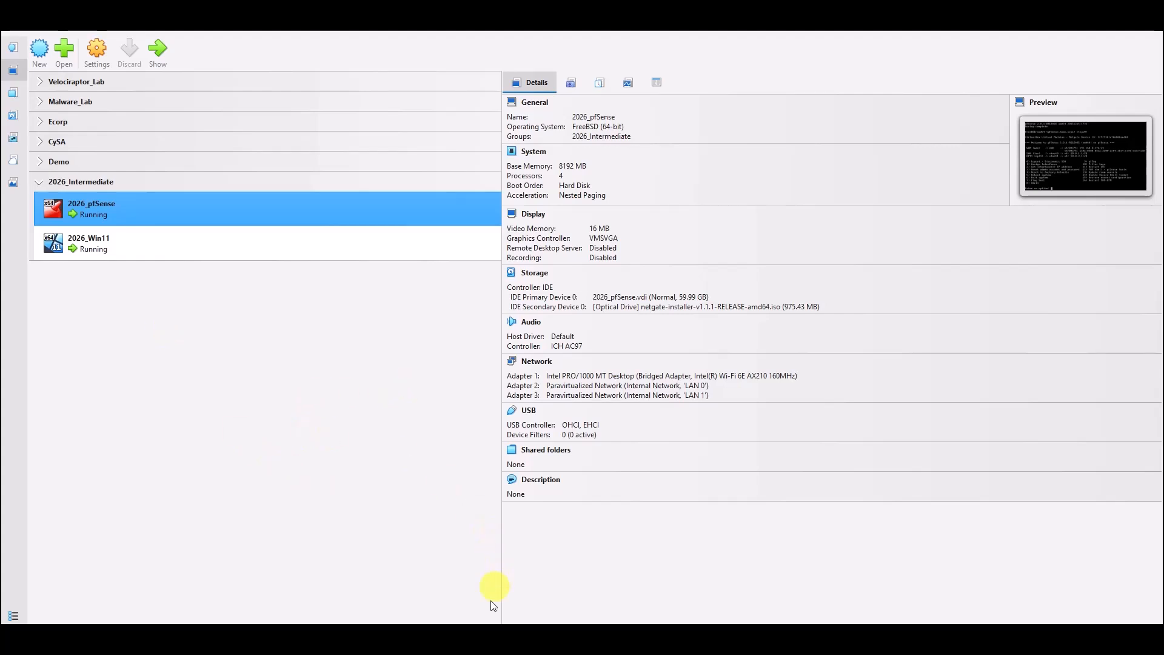
# Run ping 8.8.8.8 in the Windows 11 guest's Command Prompt.
pyautogui.click(381, 573)
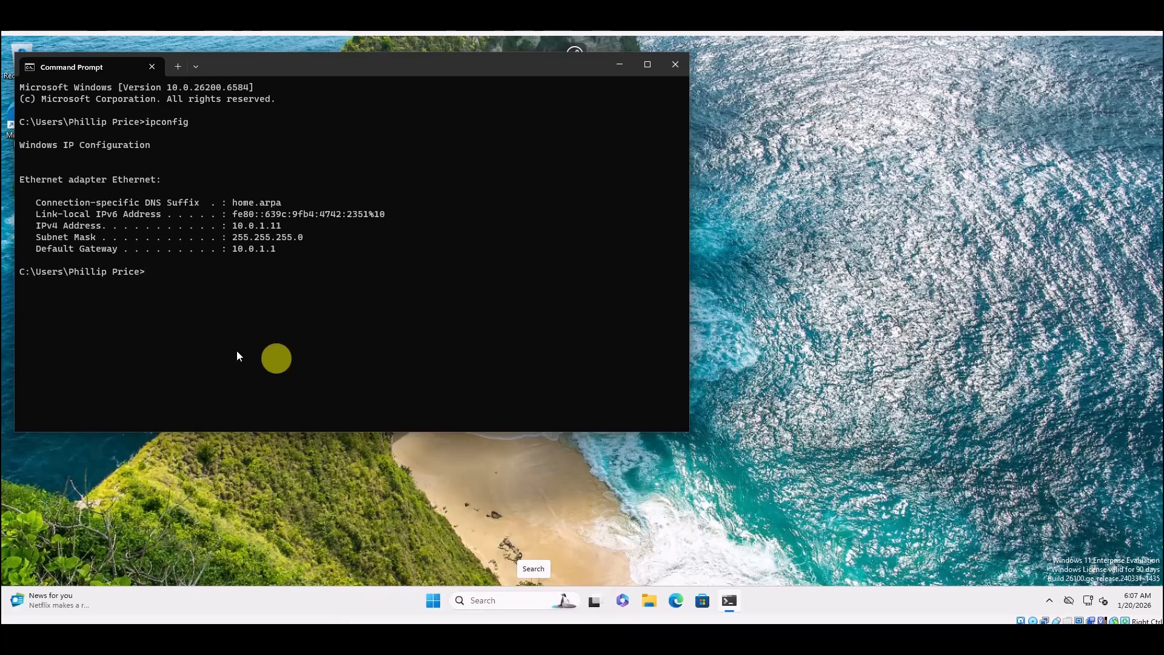
pyautogui.write('pin')
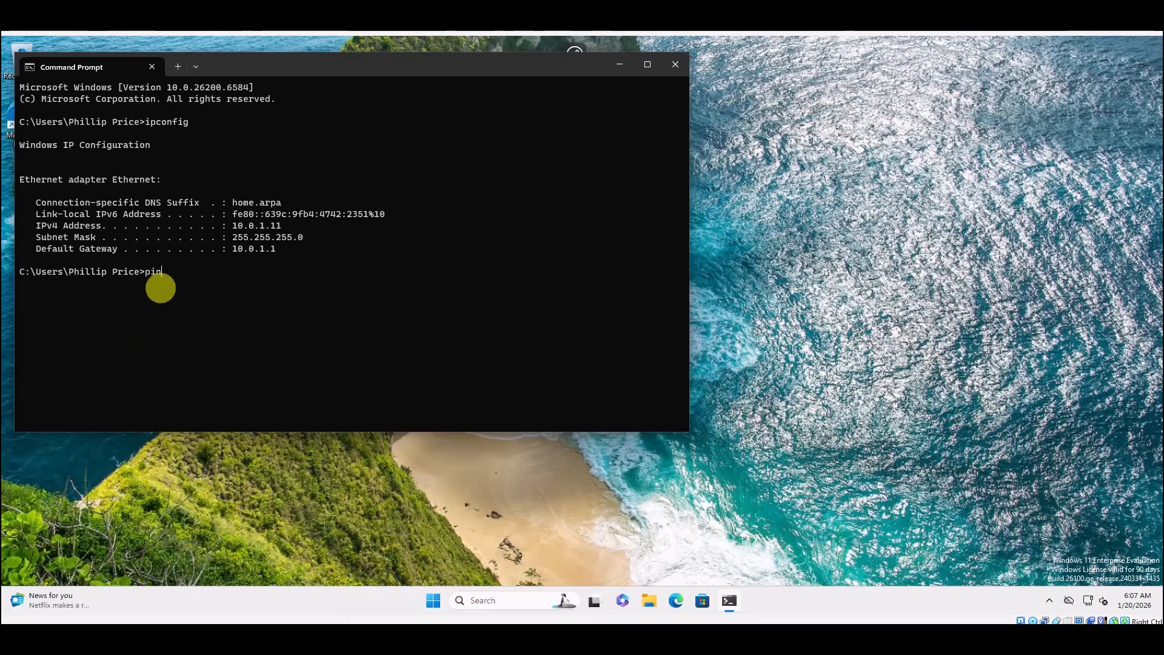
pyautogui.write('g 8.8.8.8')
pyautogui.press('Return')
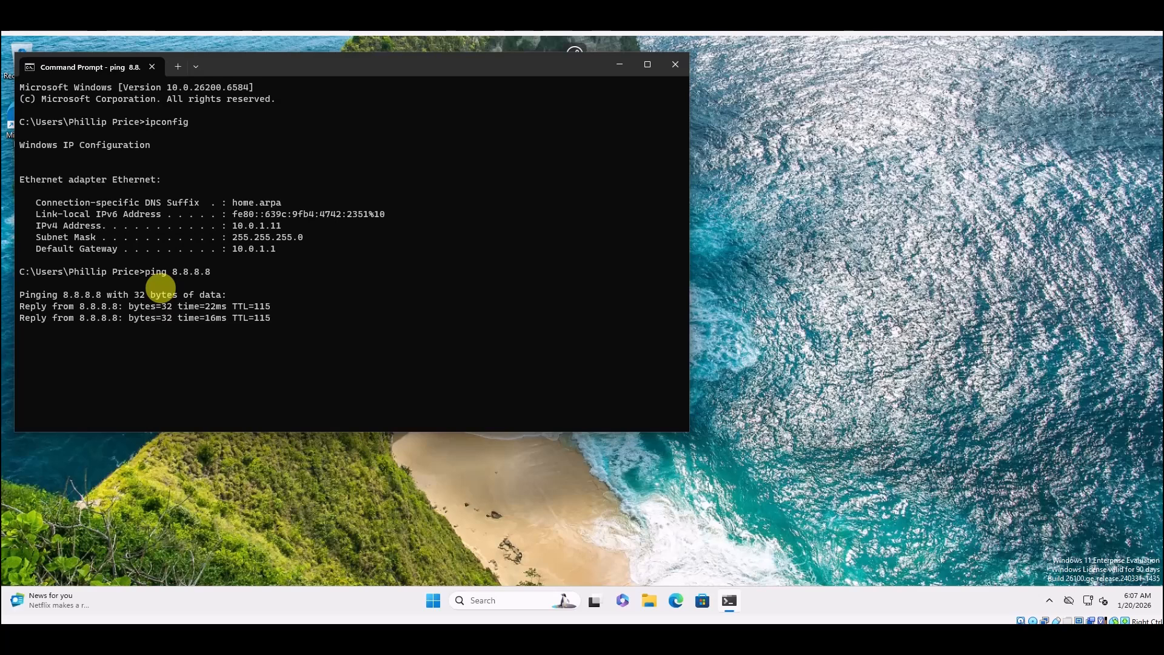